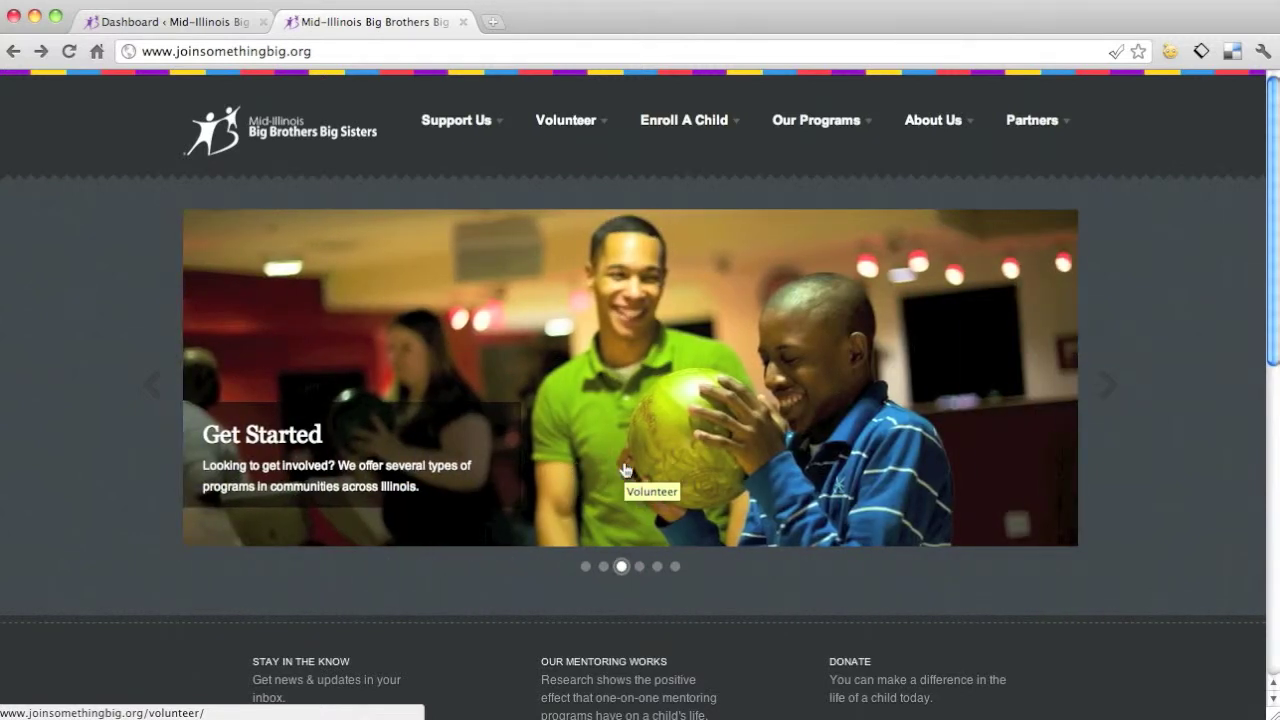
Open the Swatch theme's options from the site's WordPress dashboard
click(145, 22)
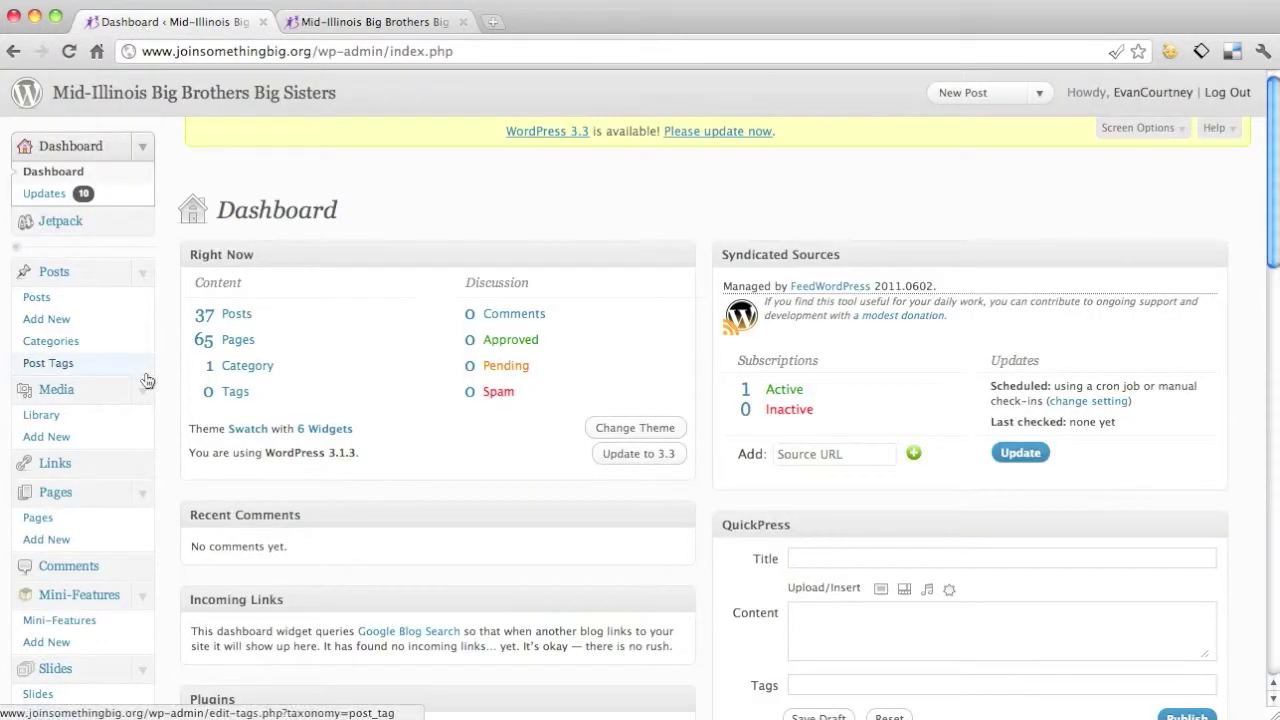
scroll(183, 365, down, 5)
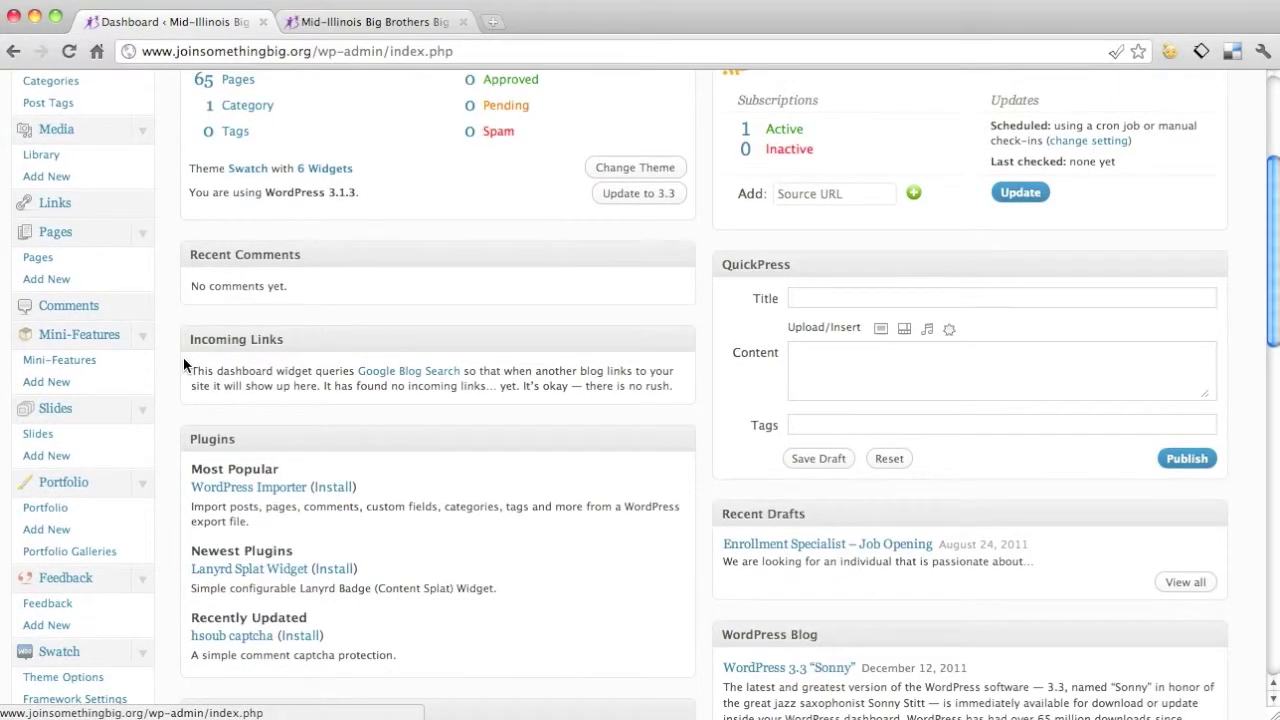
scroll(183, 365, down, 6)
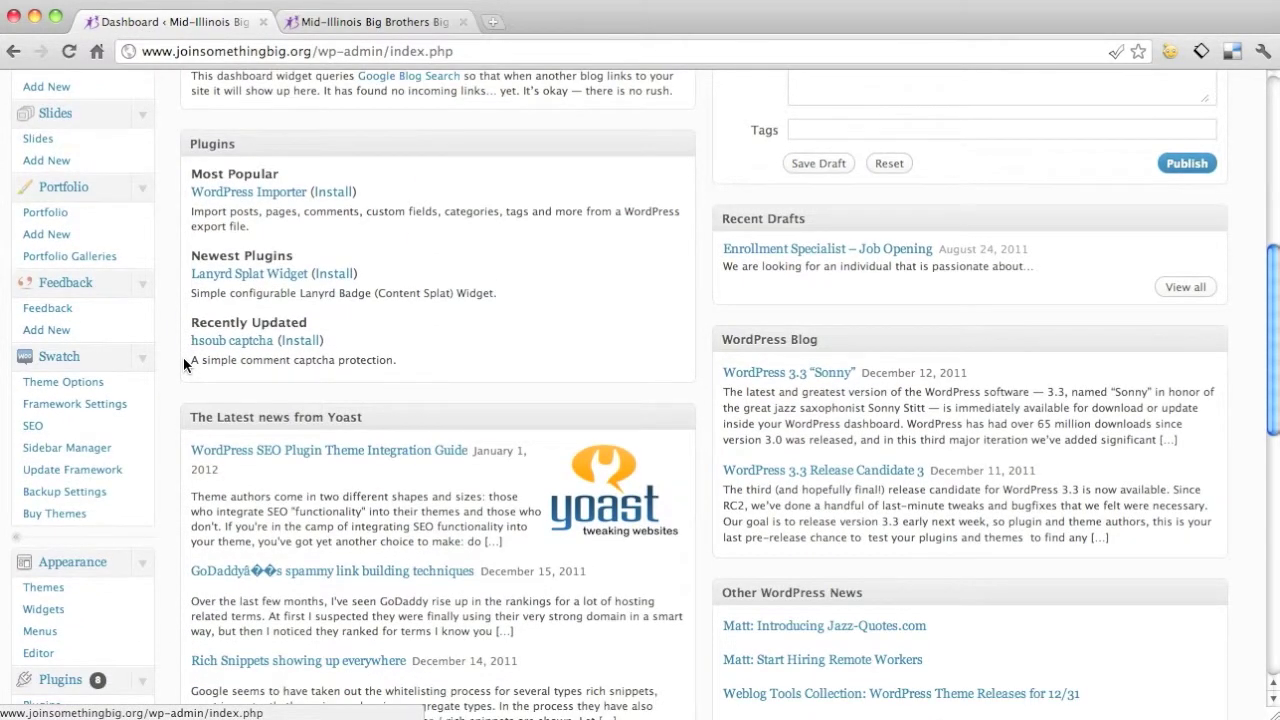
click(45, 389)
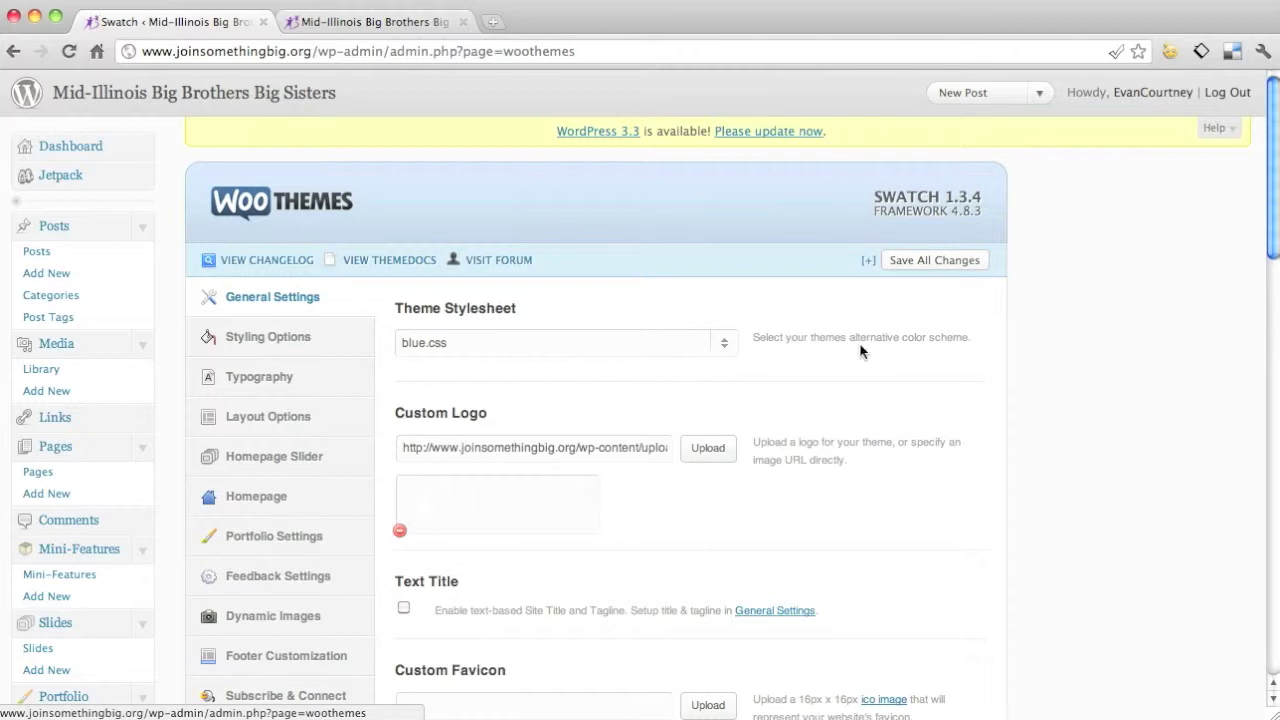
Review the available theme stylesheets and examine the live home page's current color scheme
click(731, 342)
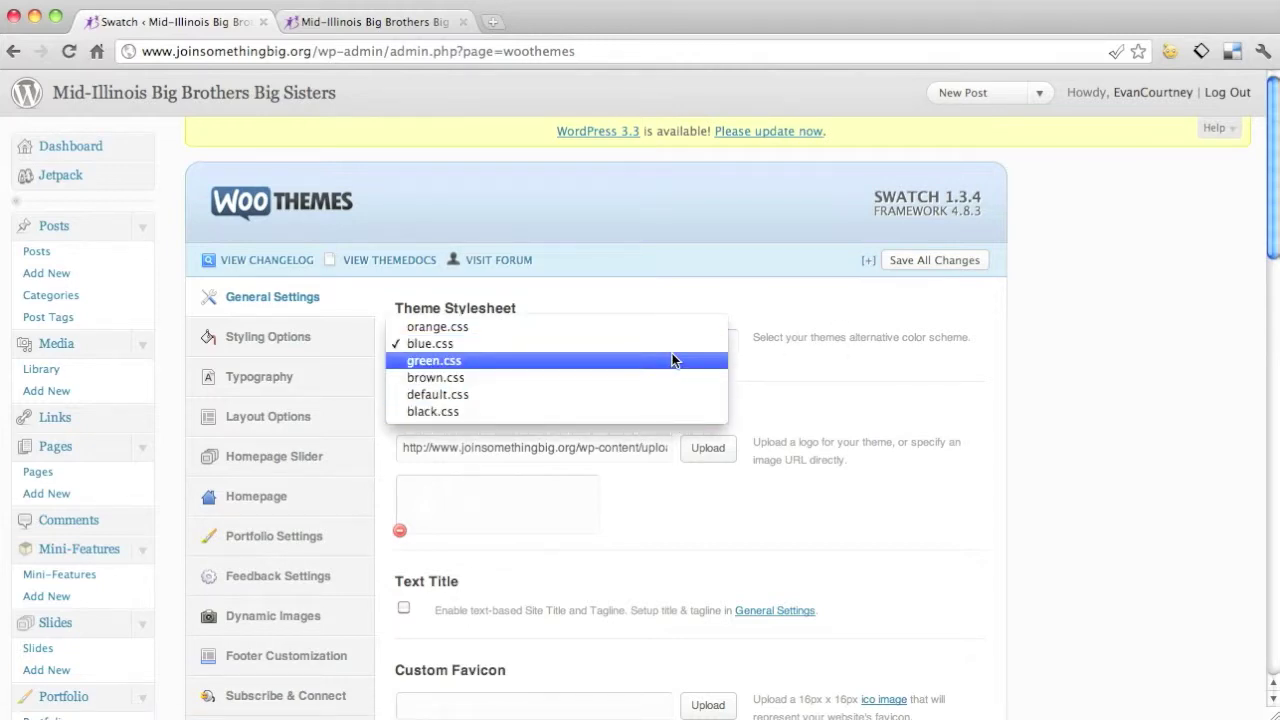
click(390, 30)
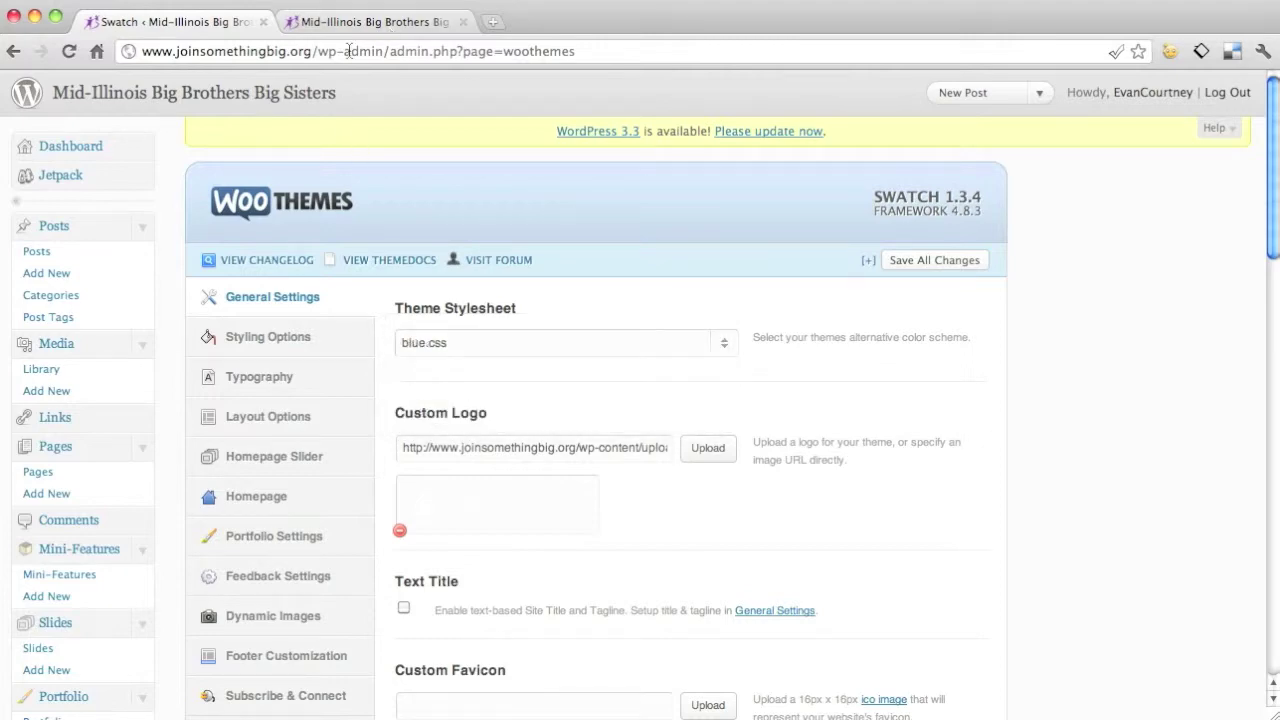
click(350, 26)
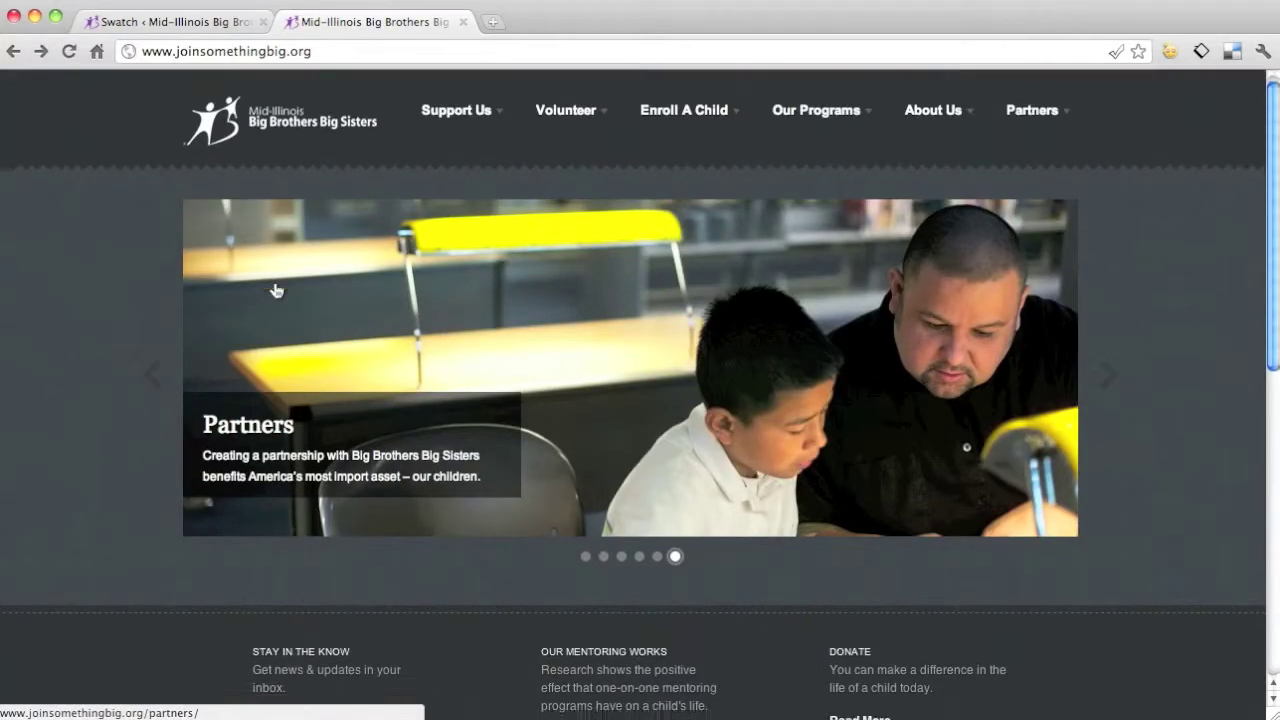
scroll(277, 289, down, 15)
scroll(277, 289, up, 5)
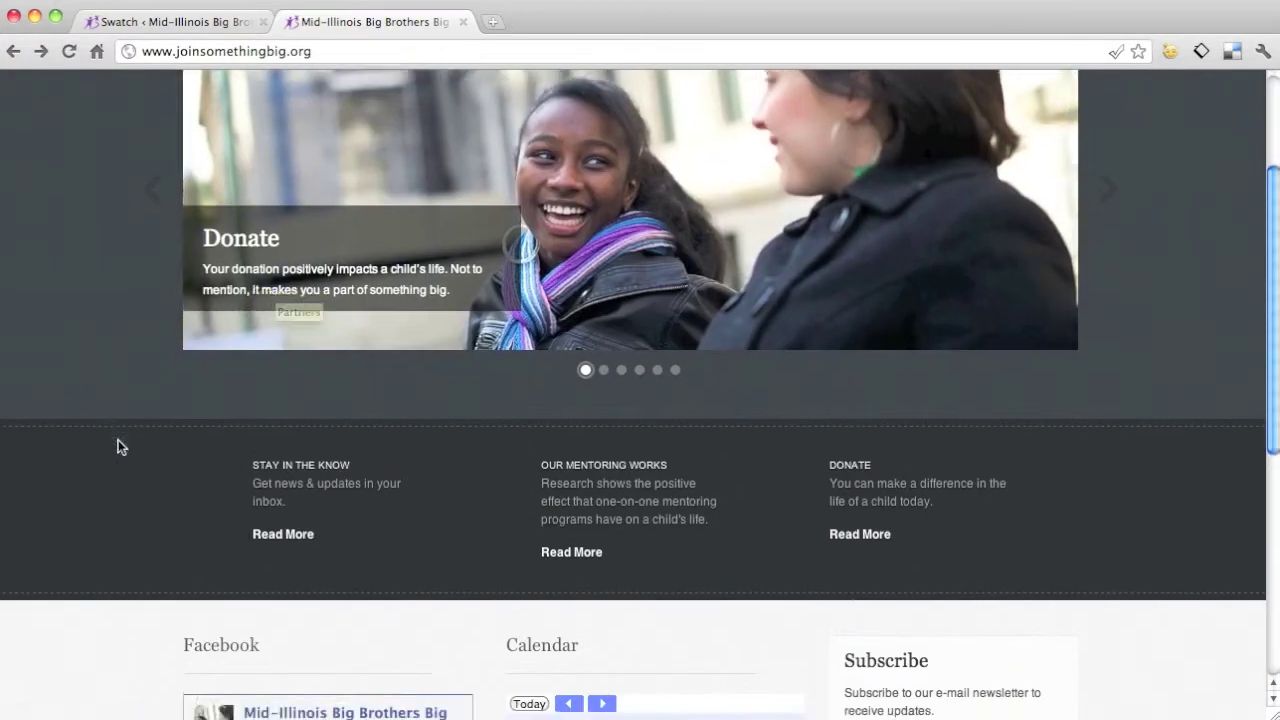
scroll(118, 440, down, 5)
scroll(118, 440, up, 15)
click(190, 22)
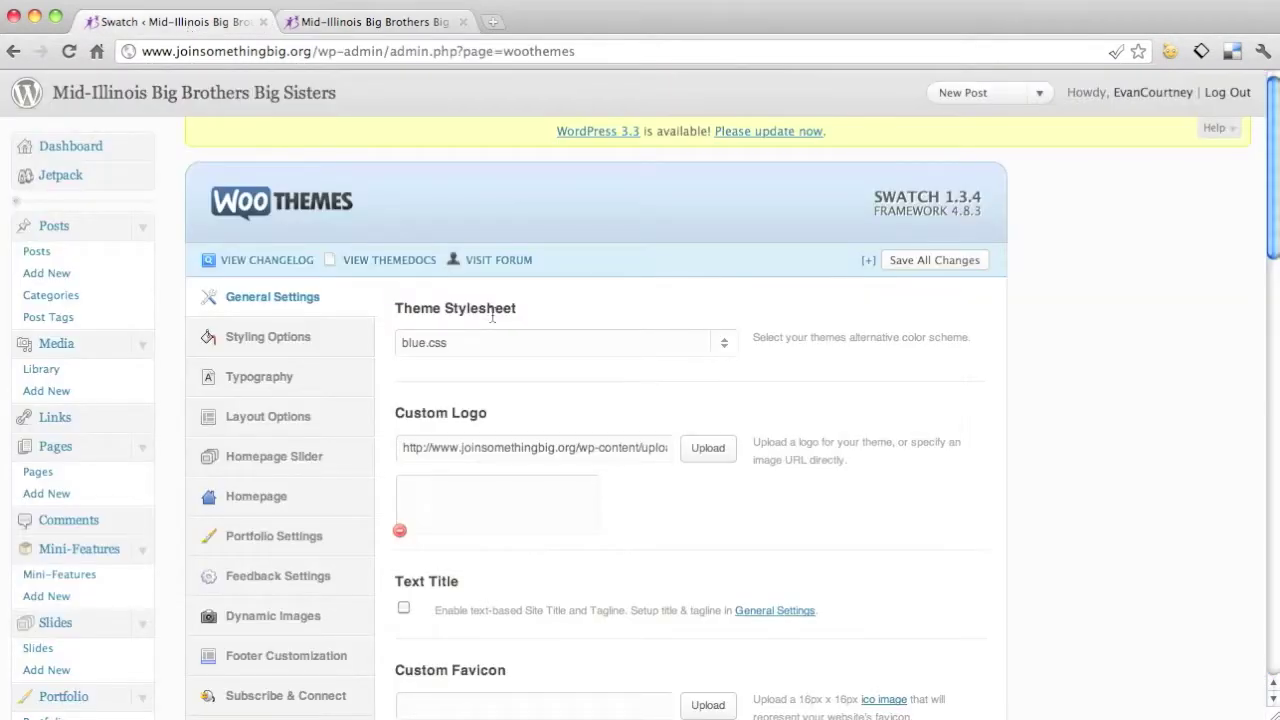
Set the theme stylesheet to green.css and reload the live home page to preview it
click(509, 344)
click(503, 362)
click(396, 24)
key(super+r)
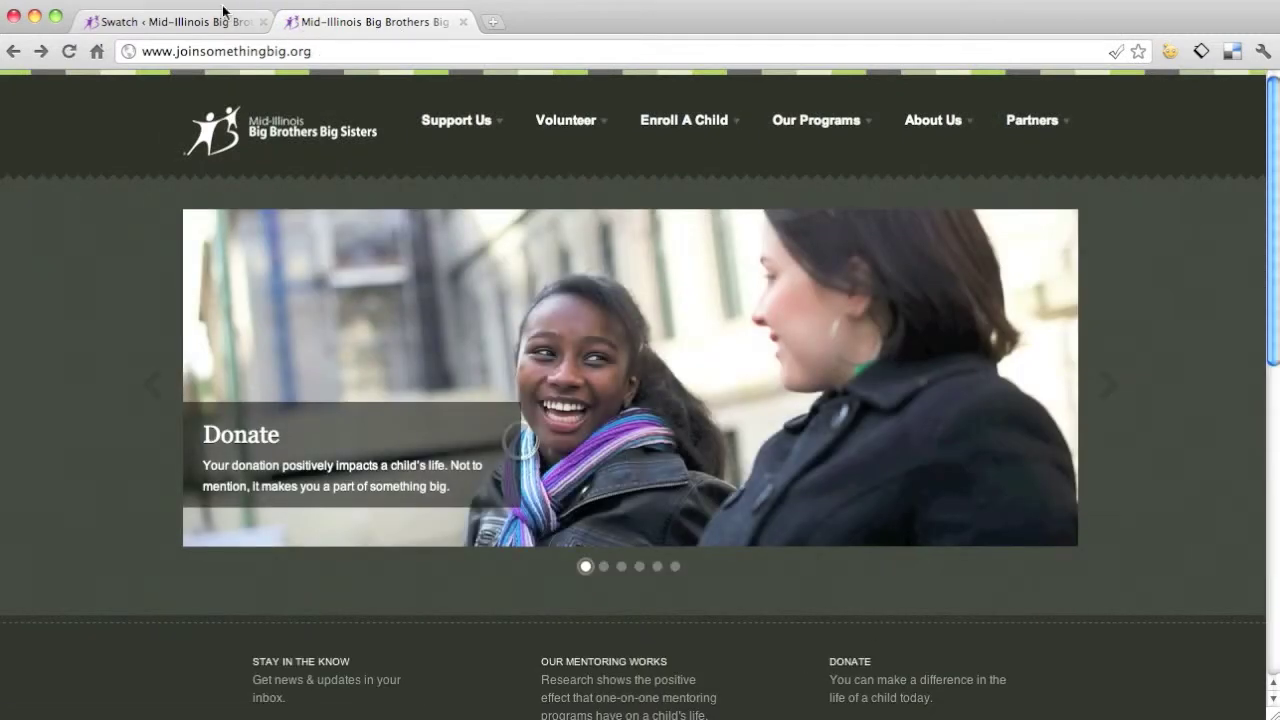
Set the theme stylesheet back to blue.css, save it and check the reloaded home page down to its footer
click(204, 22)
click(722, 342)
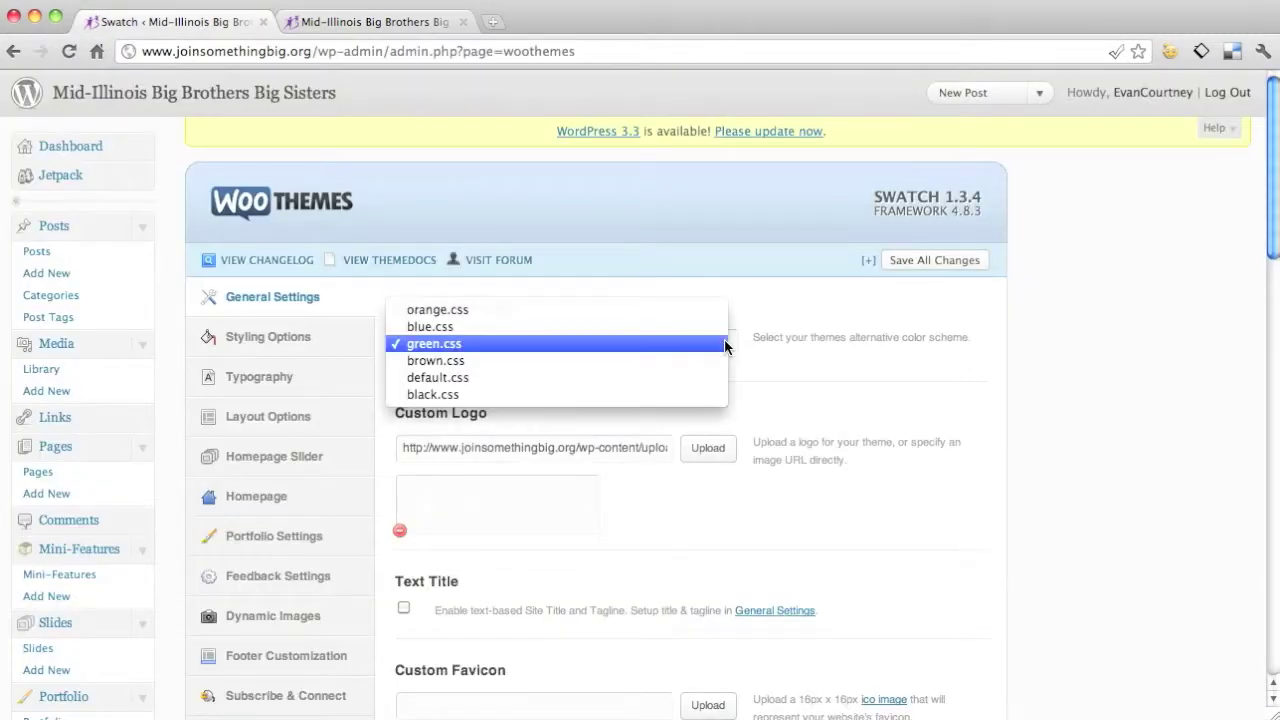
click(635, 329)
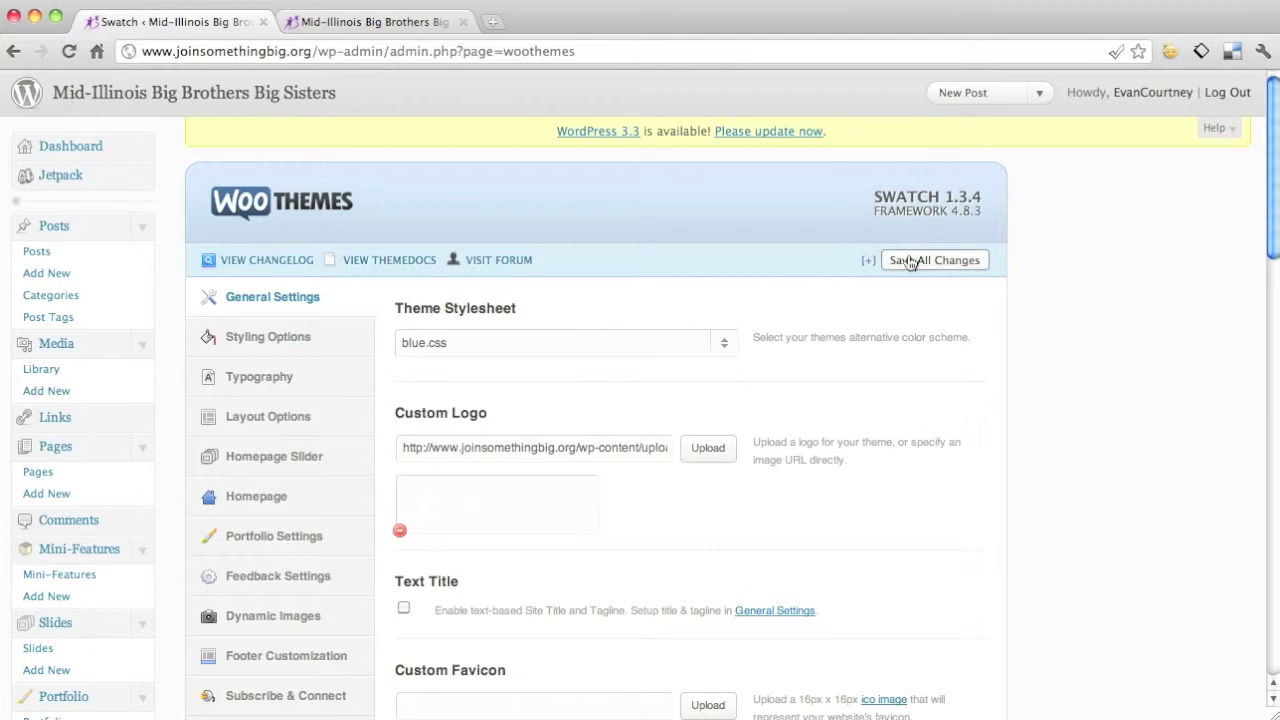
click(427, 23)
key(super+r)
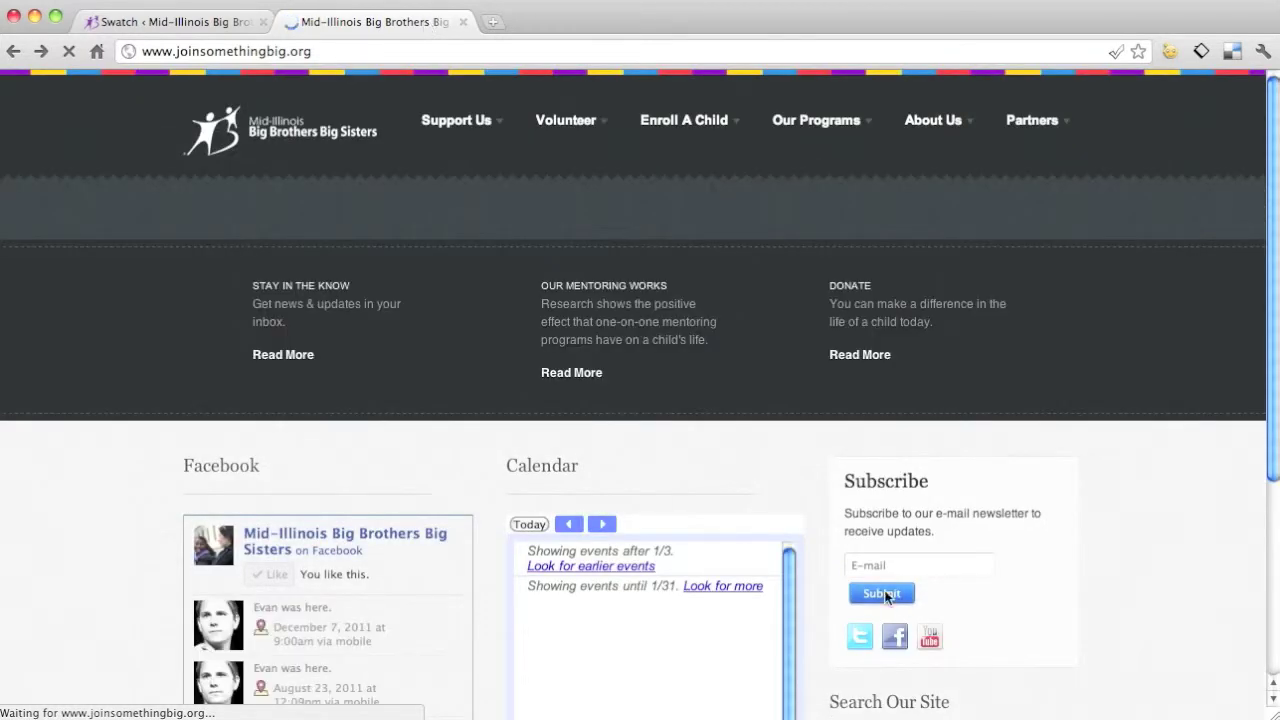
scroll(444, 656, down, 5)
scroll(444, 656, down, 3)
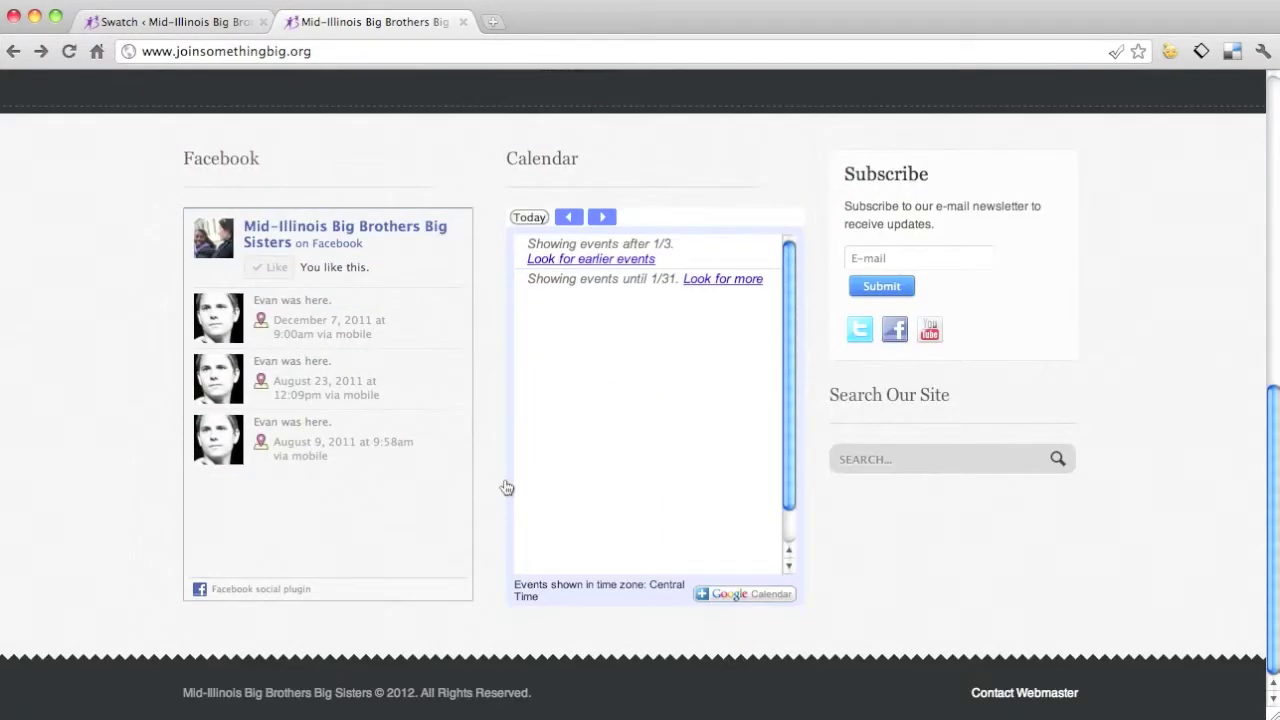
scroll(508, 489, up, 10)
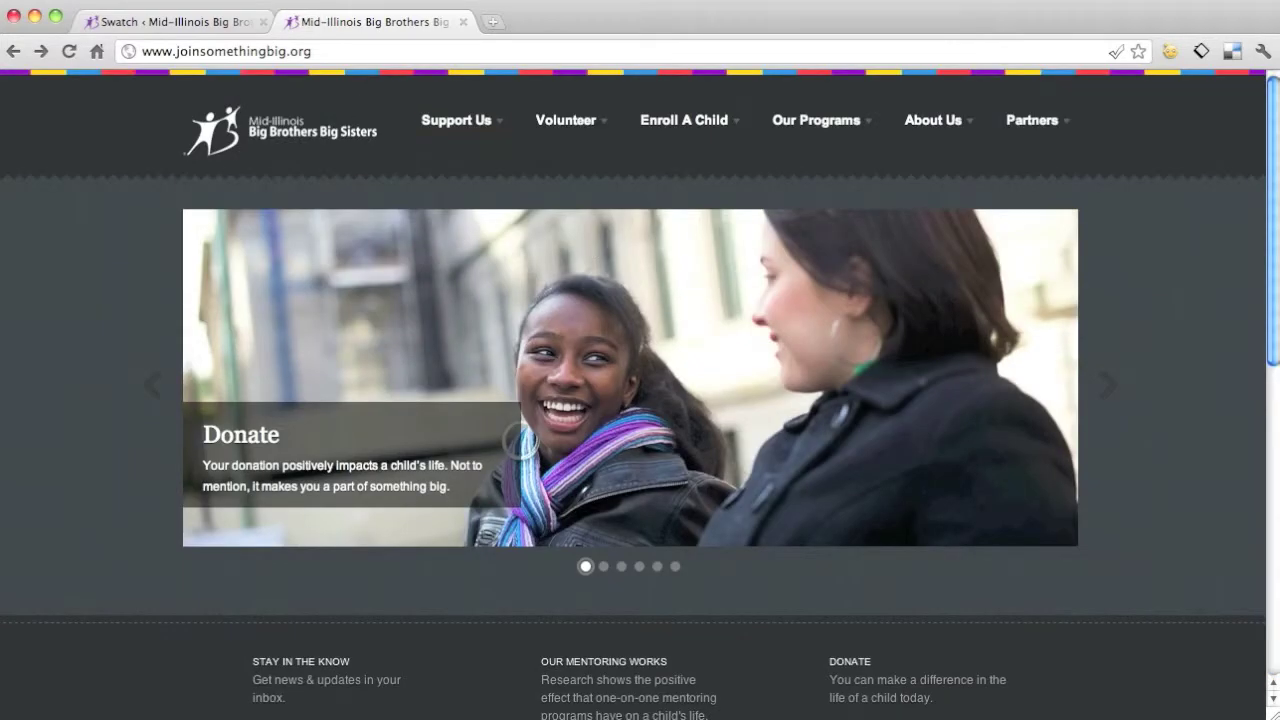
Compare the custom logo, text title and custom favicon options with the live site's header and browser tab
click(186, 23)
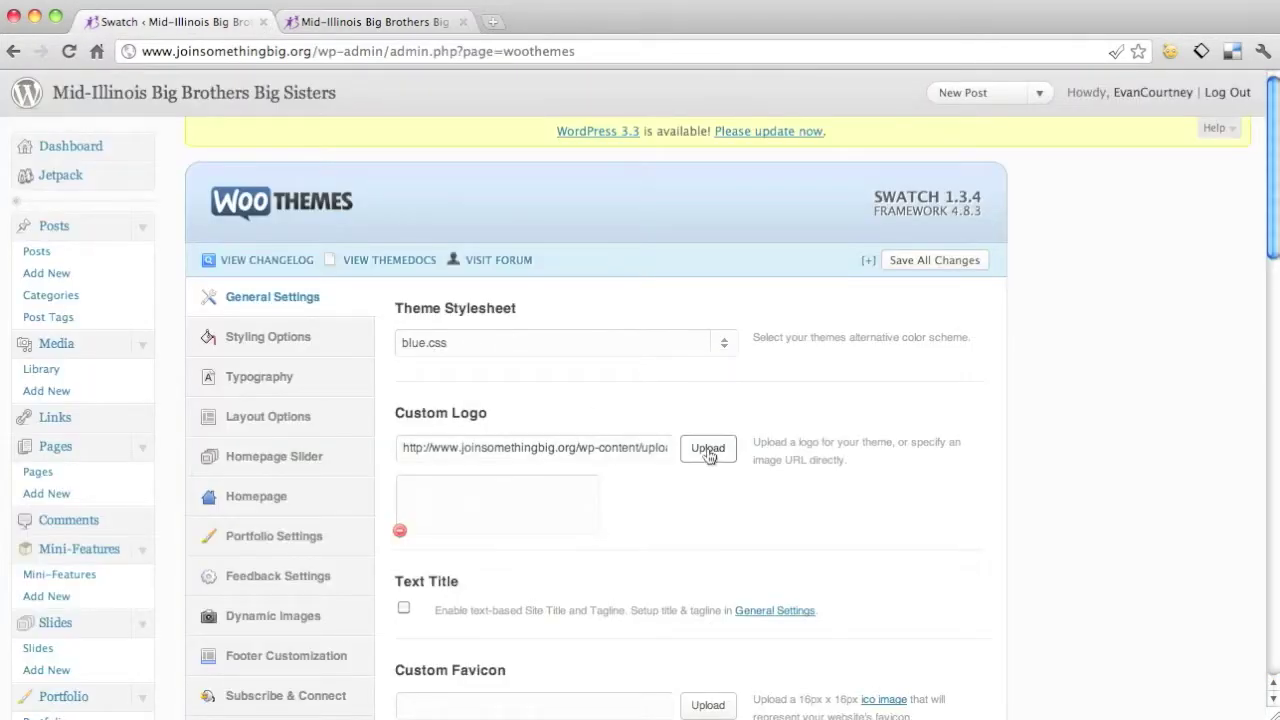
click(343, 22)
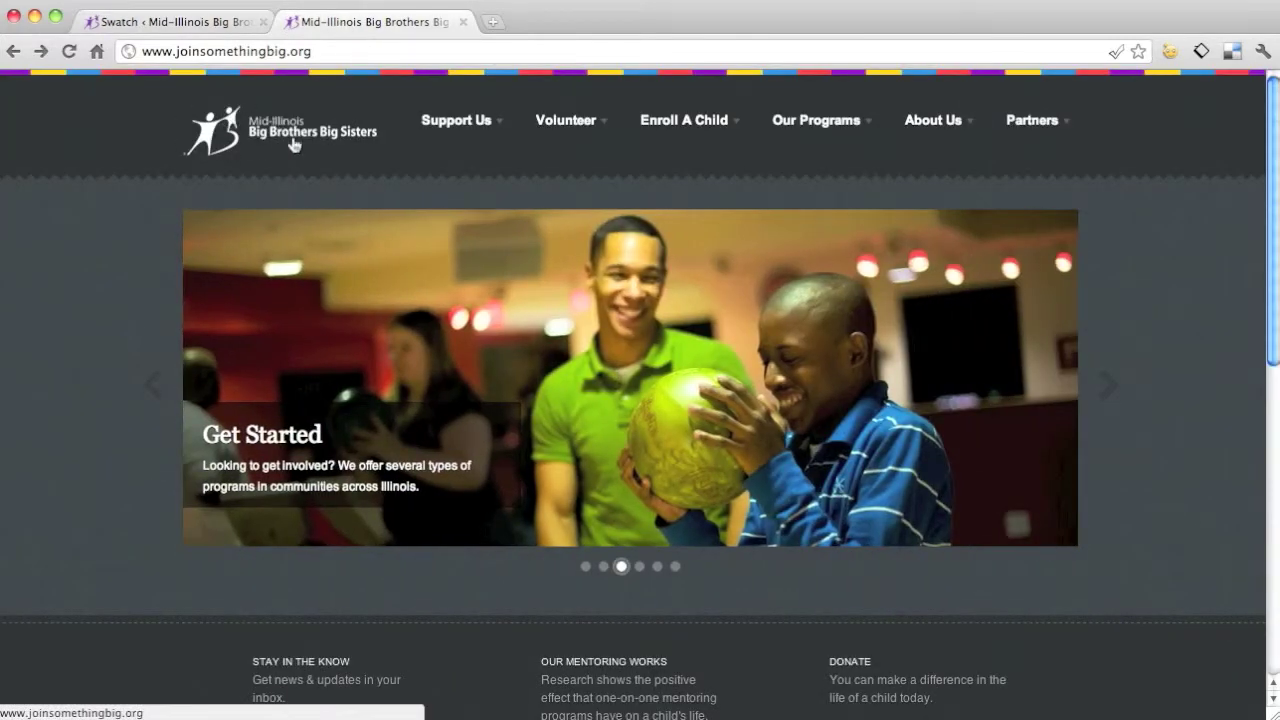
click(172, 20)
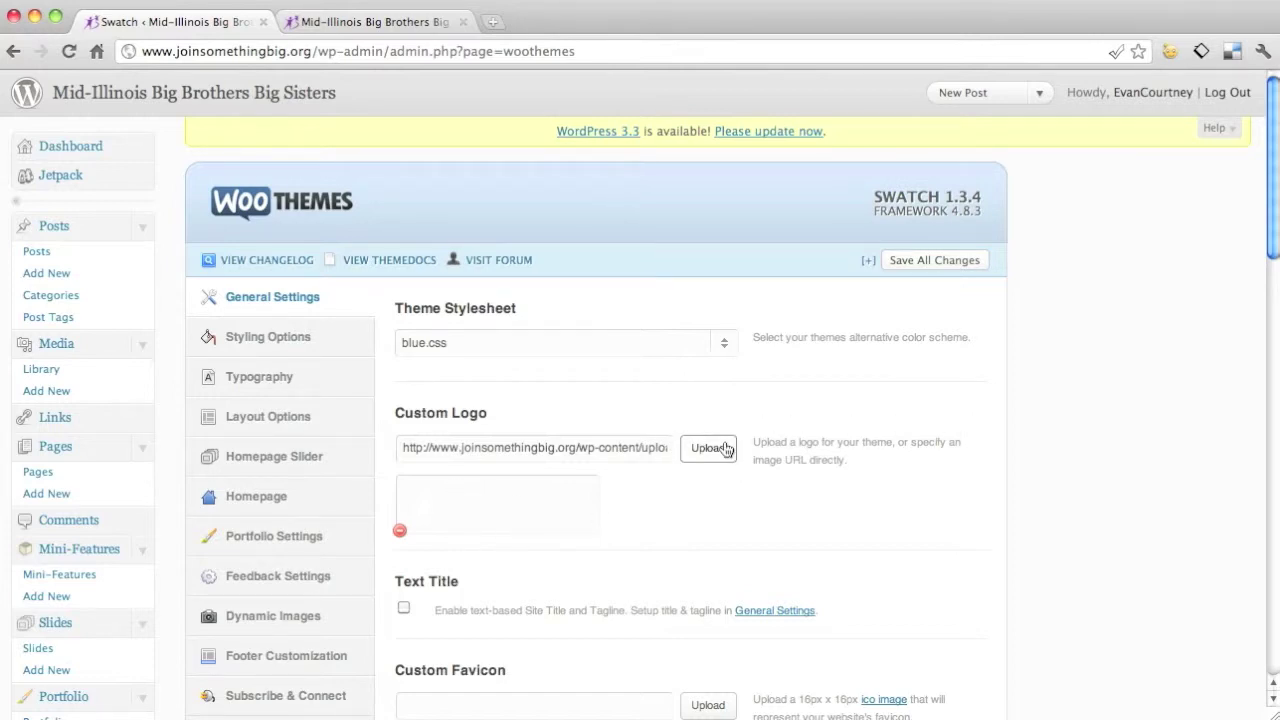
scroll(953, 434, down, 4)
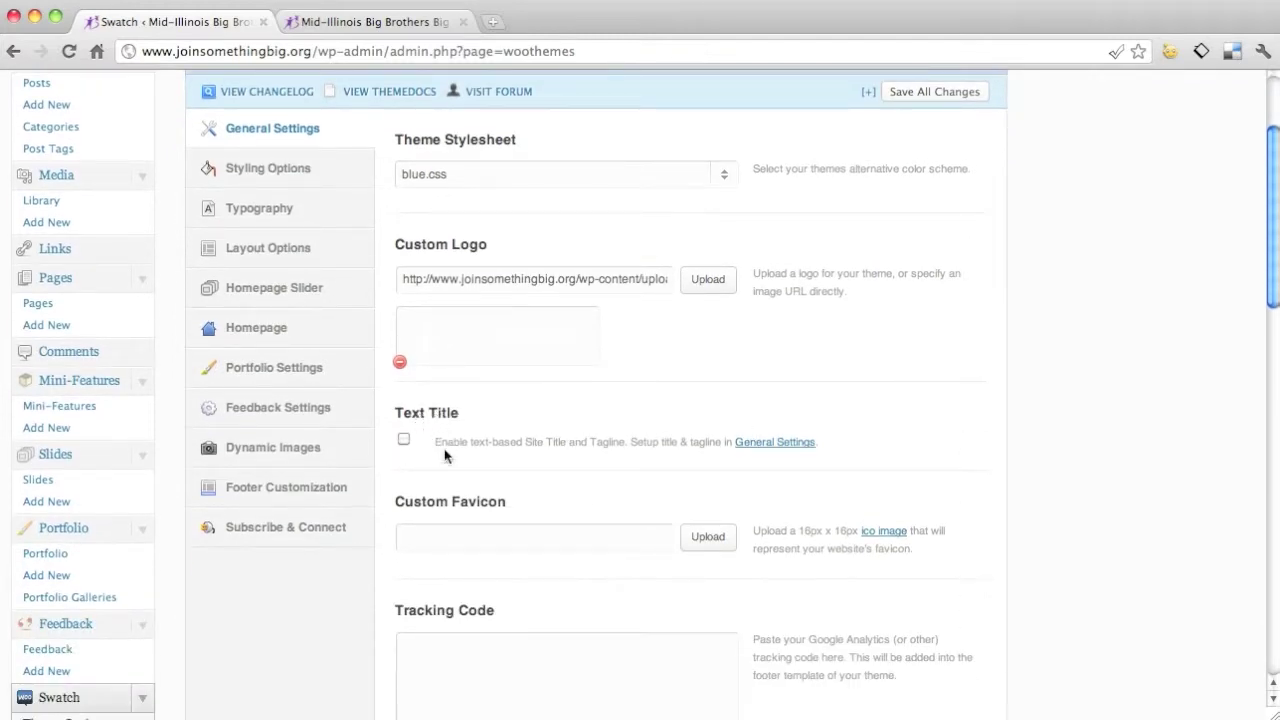
click(370, 28)
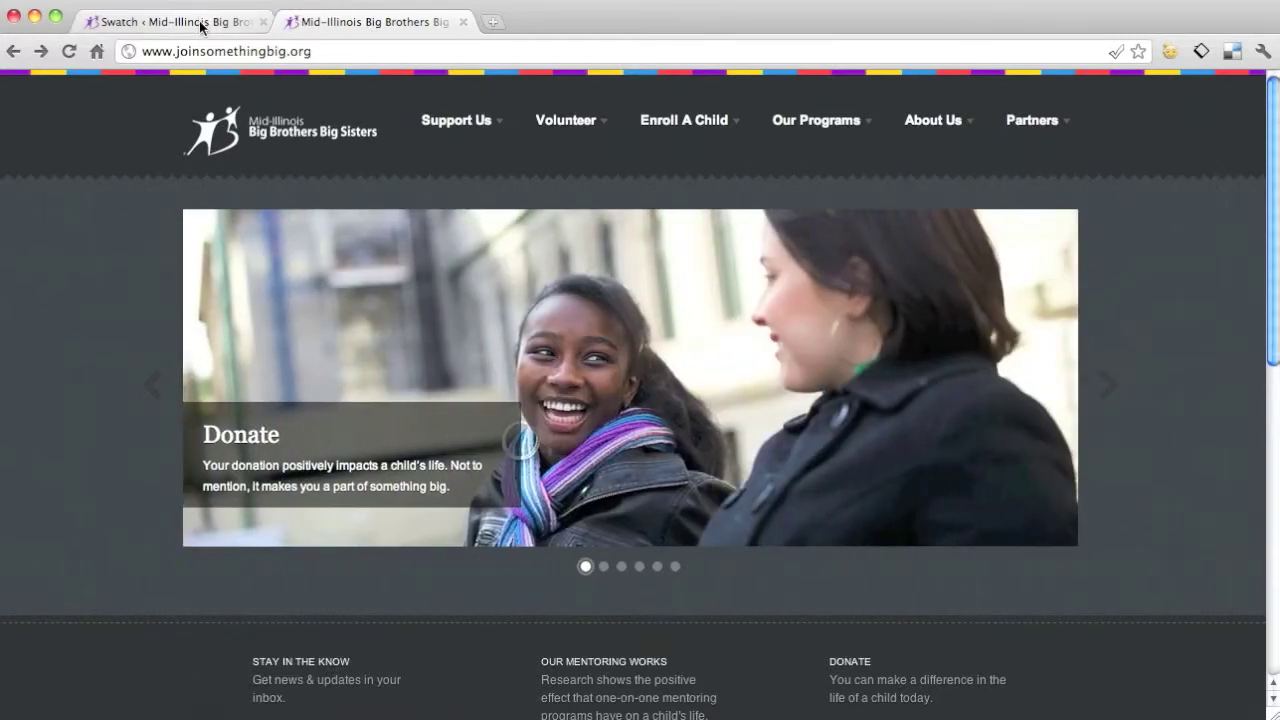
click(203, 22)
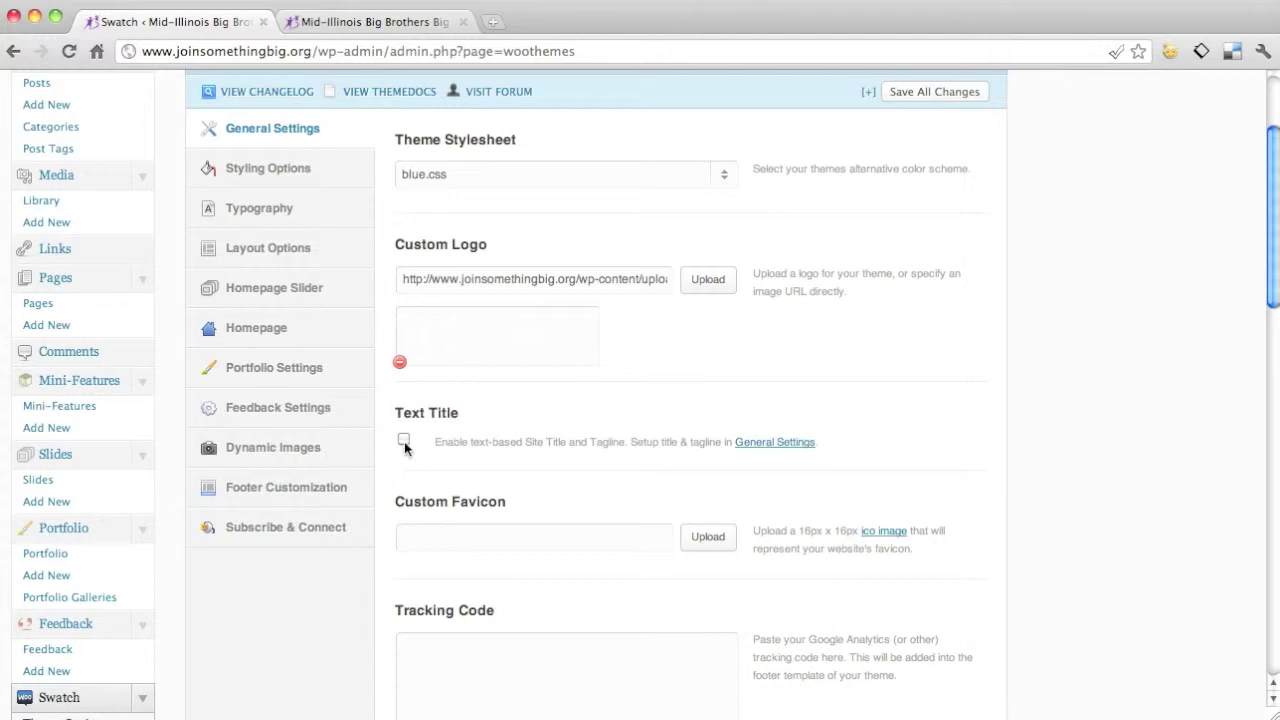
scroll(834, 411, down, 2)
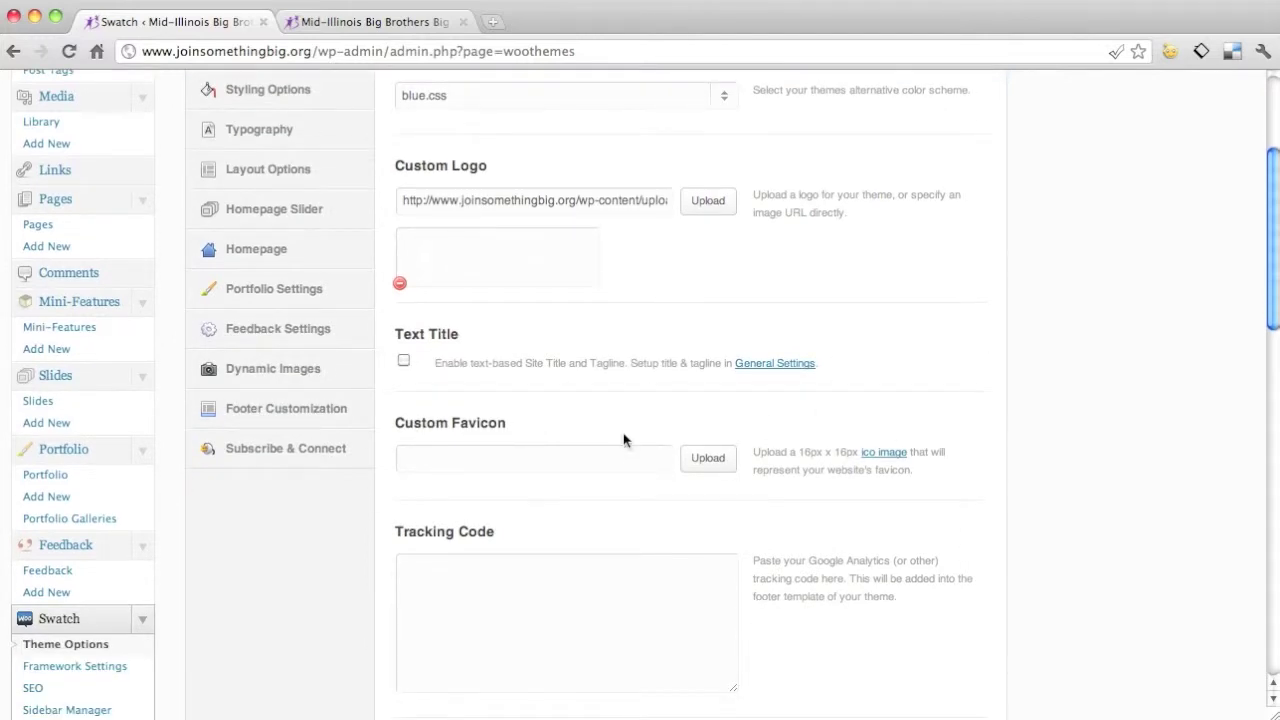
click(355, 28)
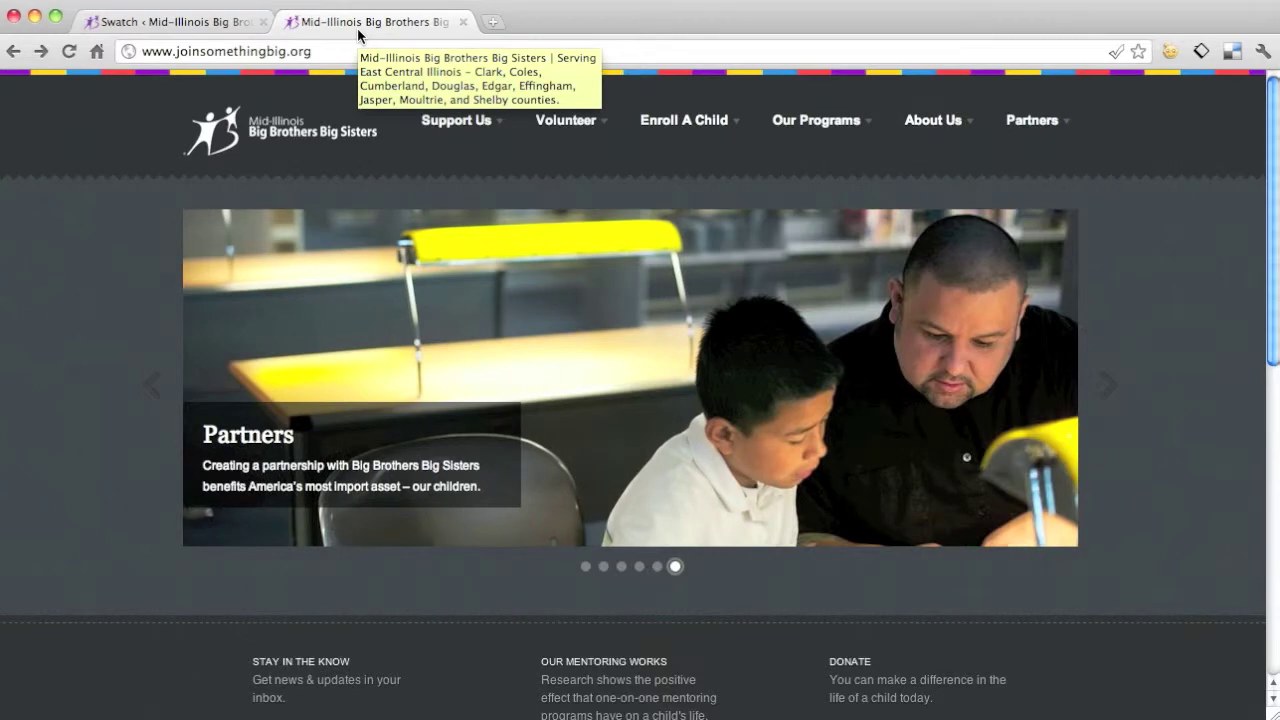
click(230, 24)
Review the remaining general settings, from tracking code and contact form e-mail to custom CSS, comments, post content and pagination style
scroll(660, 390, down, 3)
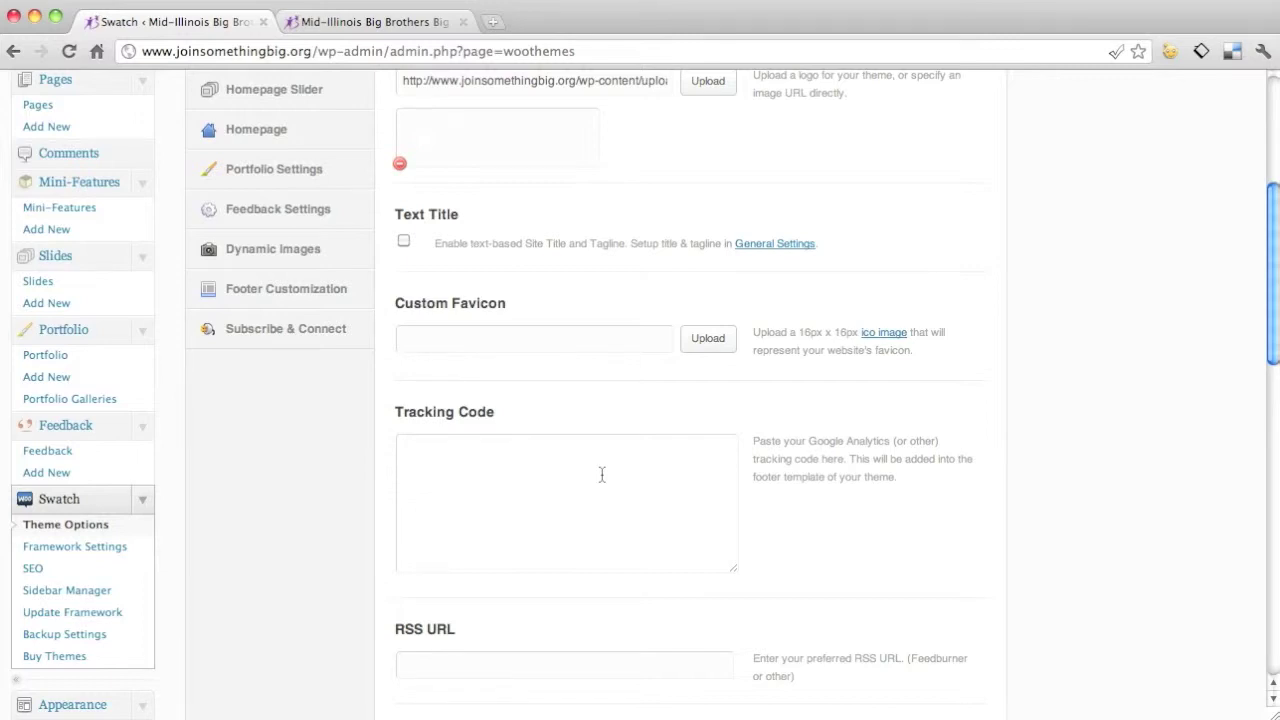
scroll(602, 474, down, 3)
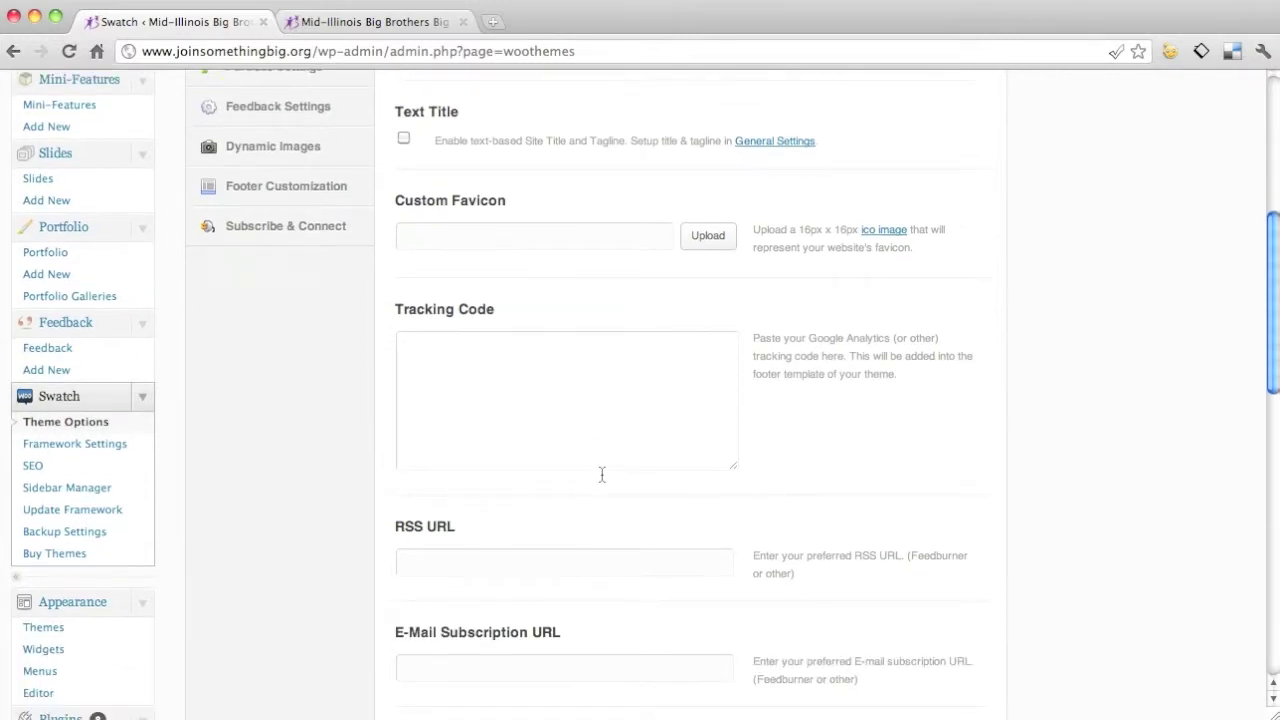
scroll(937, 560, down, 3)
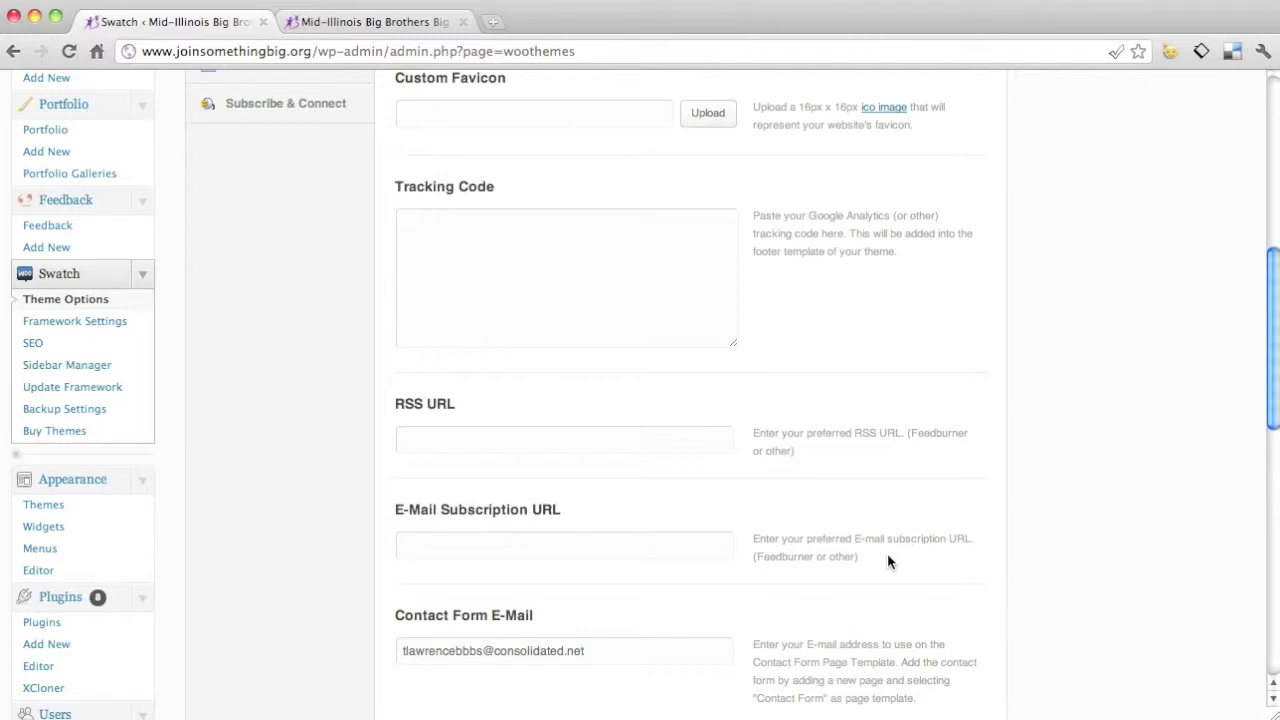
scroll(922, 544, down, 1)
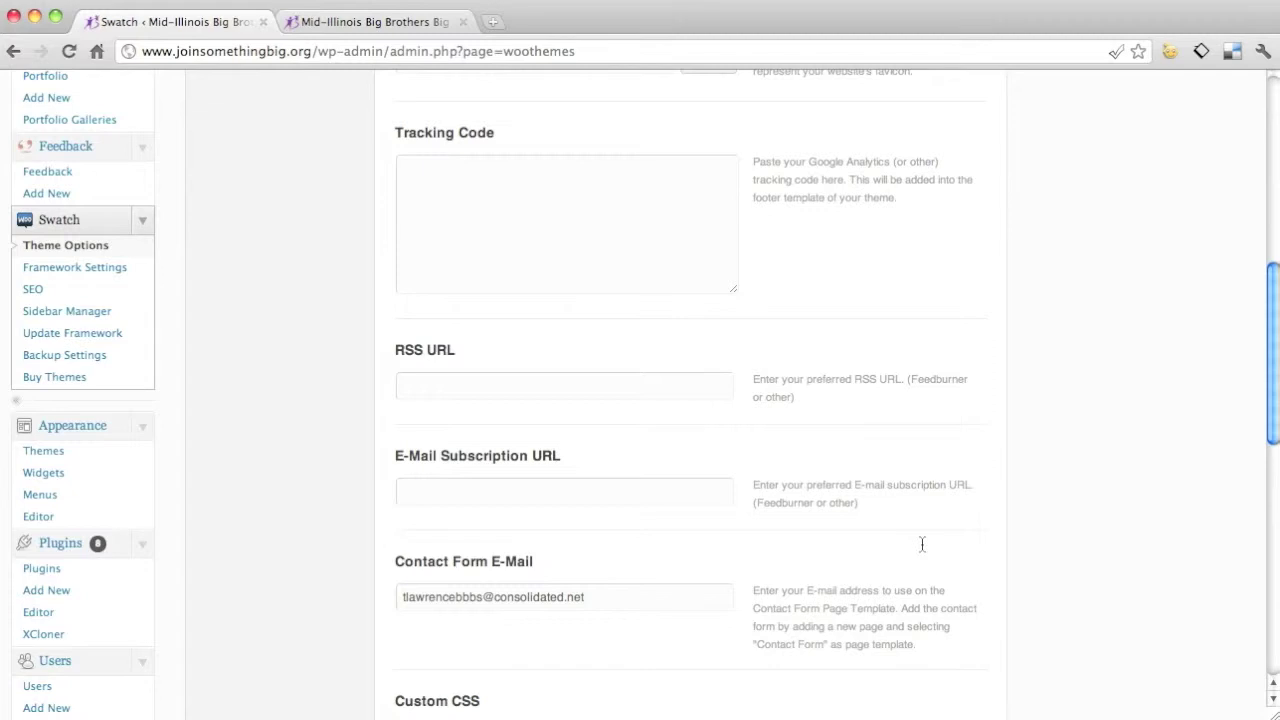
scroll(922, 544, down, 2)
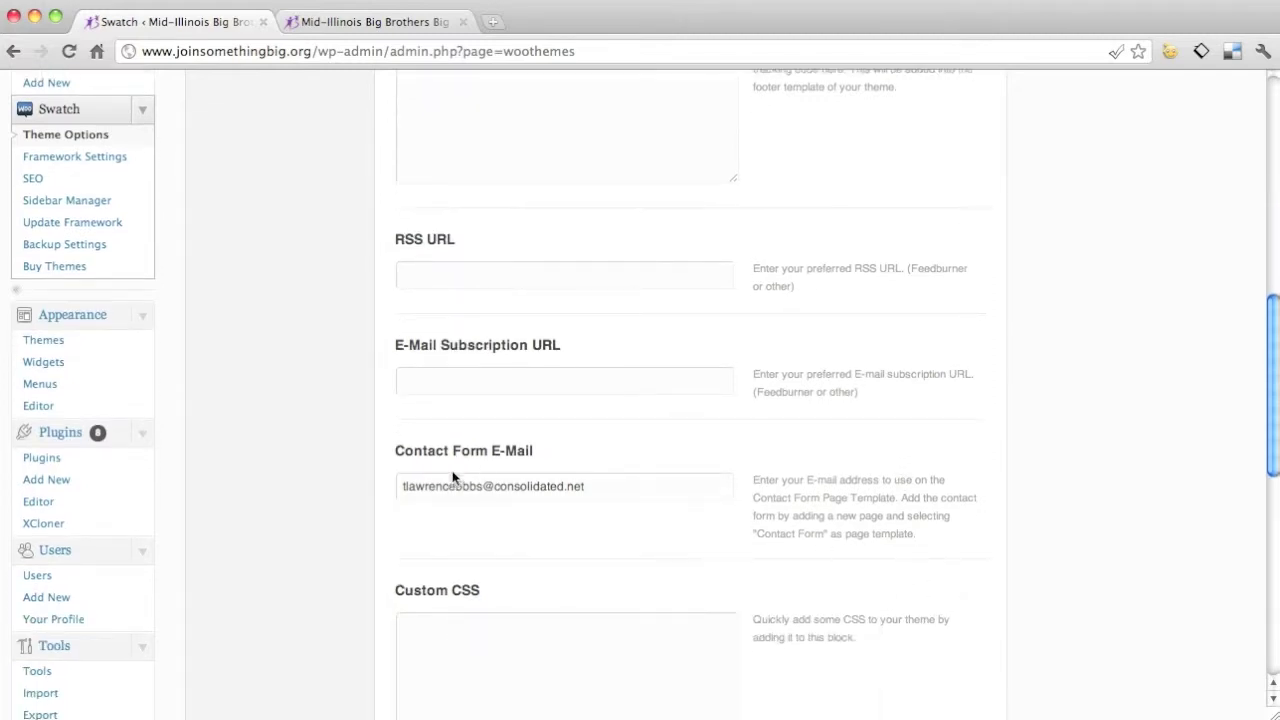
drag(596, 486, 374, 489)
click(614, 486)
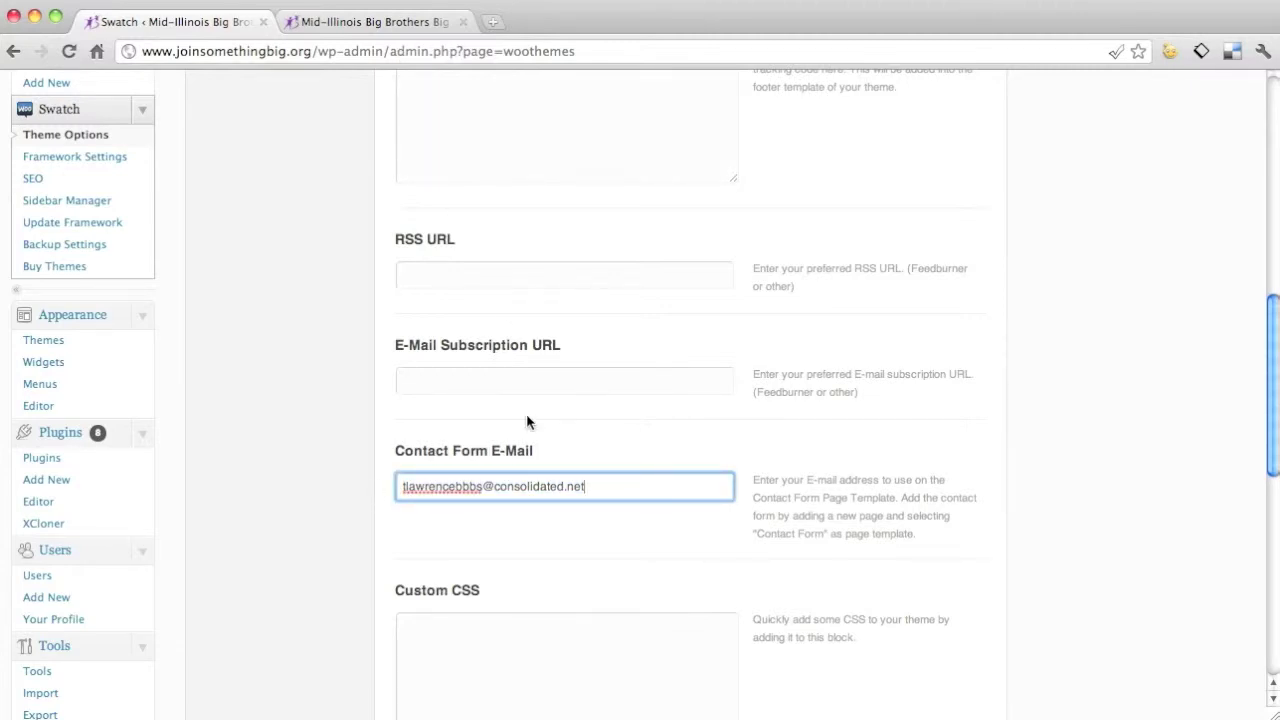
scroll(794, 413, down, 5)
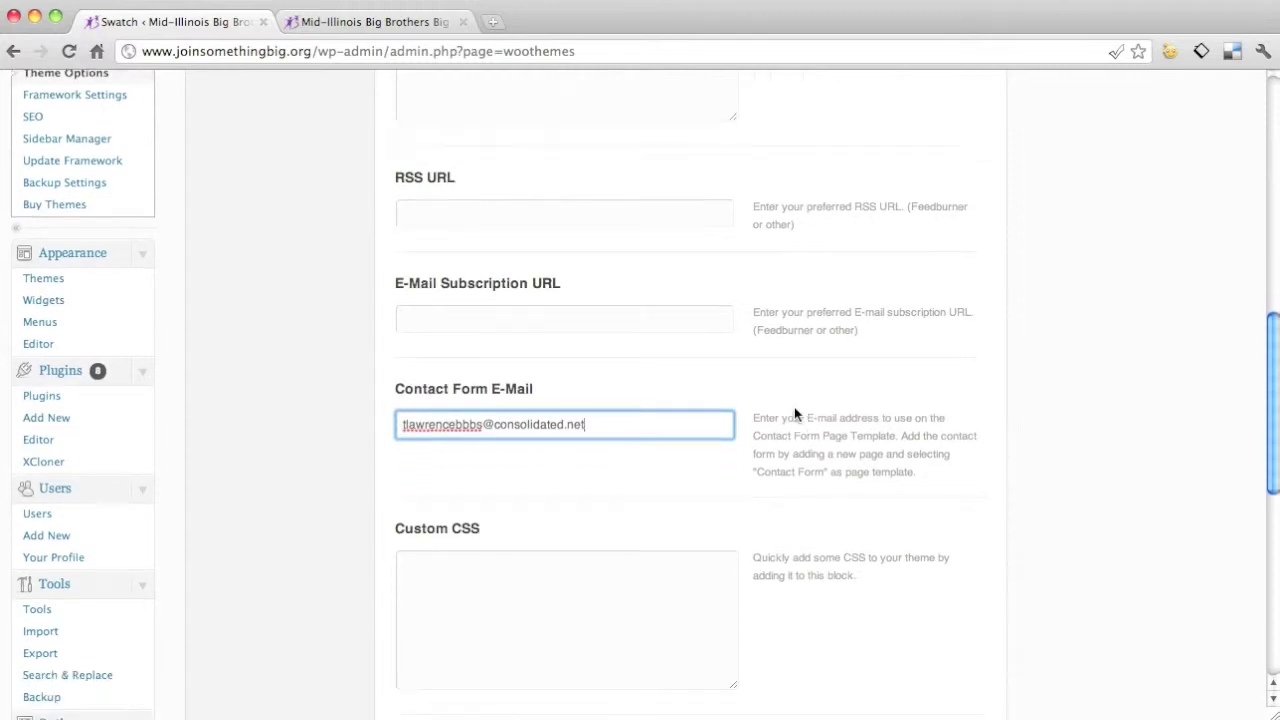
scroll(790, 485, down, 3)
scroll(712, 432, down, 2)
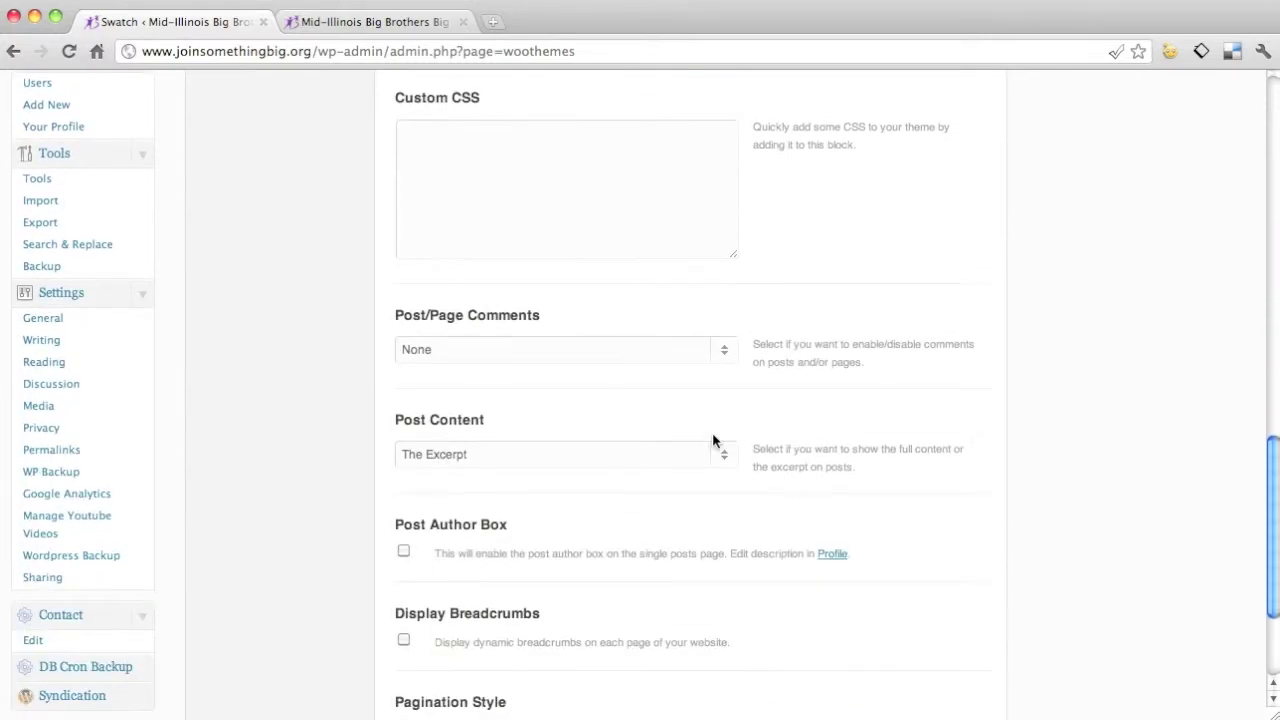
scroll(890, 430, down, 4)
scroll(890, 438, up, 15)
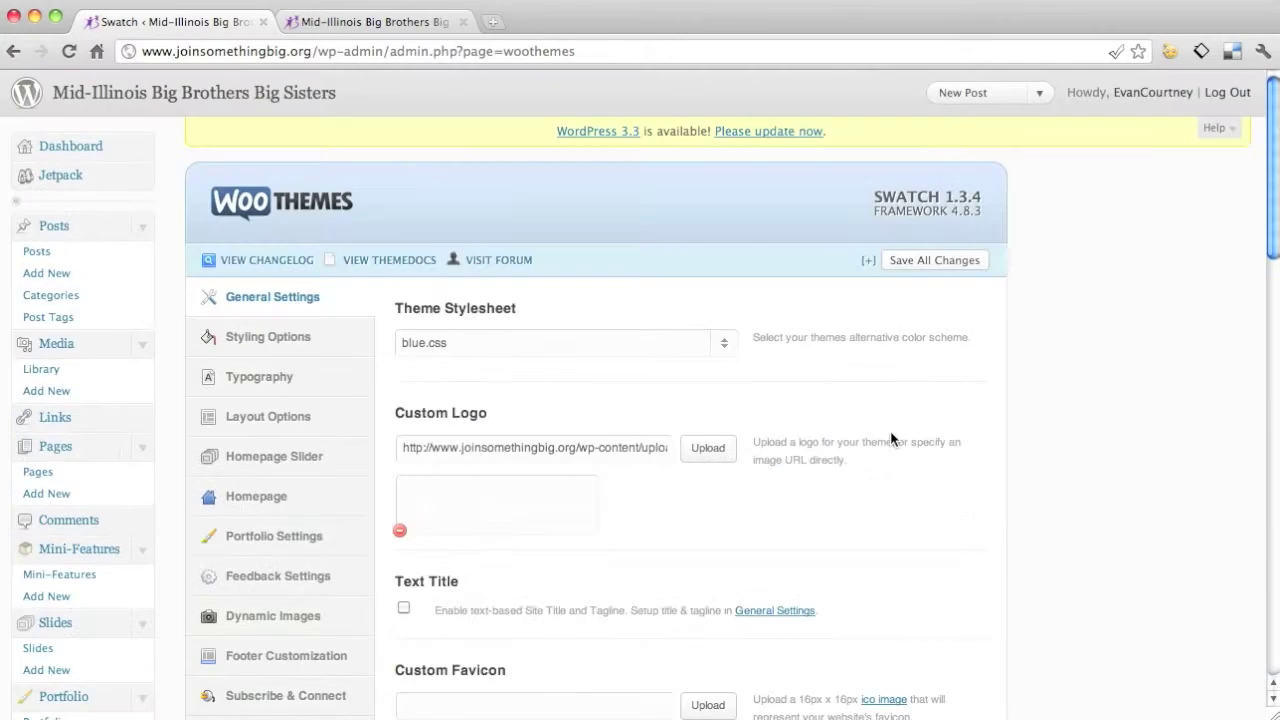
Open the theme's styling options and review the background, link and button color settings
click(253, 347)
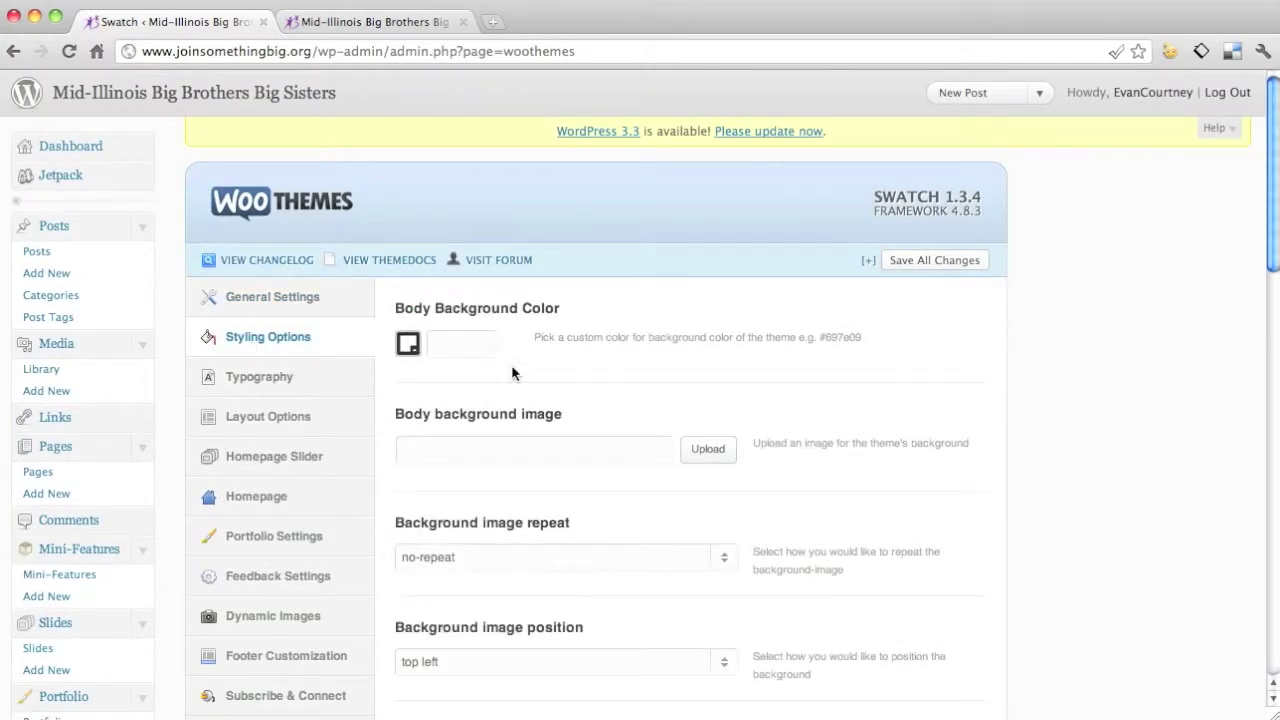
scroll(729, 425, down, 3)
scroll(709, 386, down, 6)
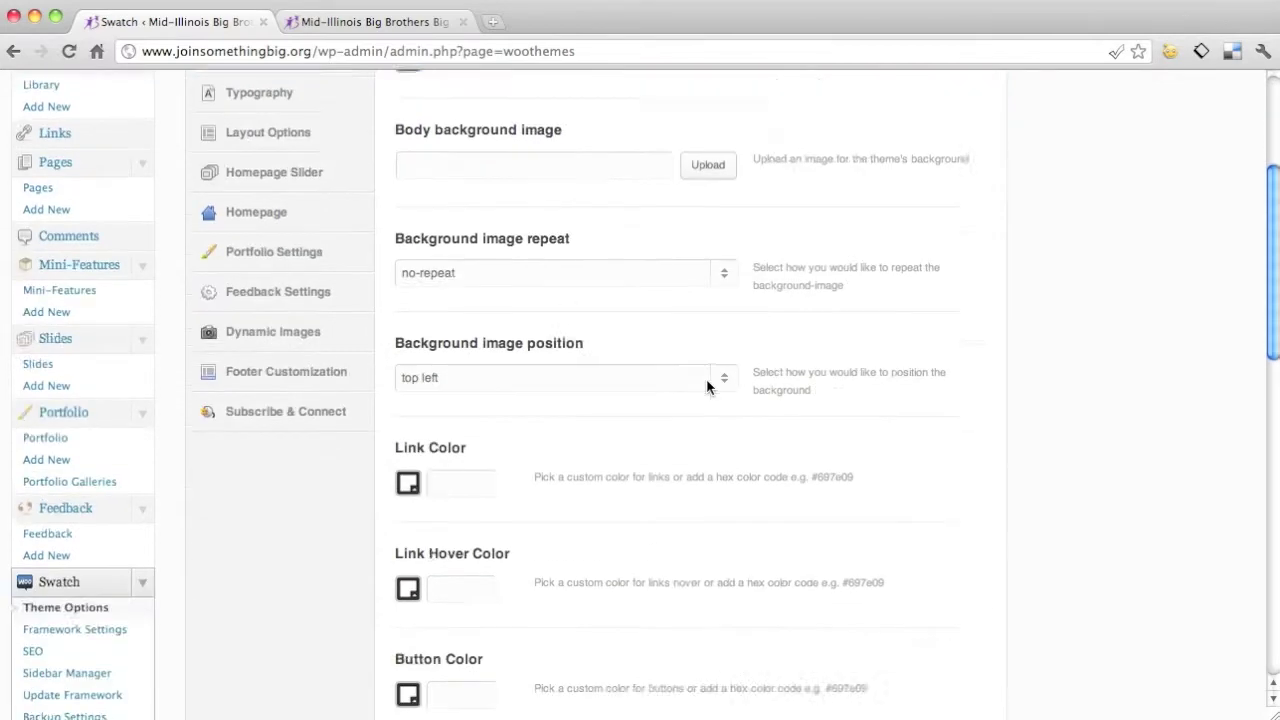
scroll(466, 497, up, 10)
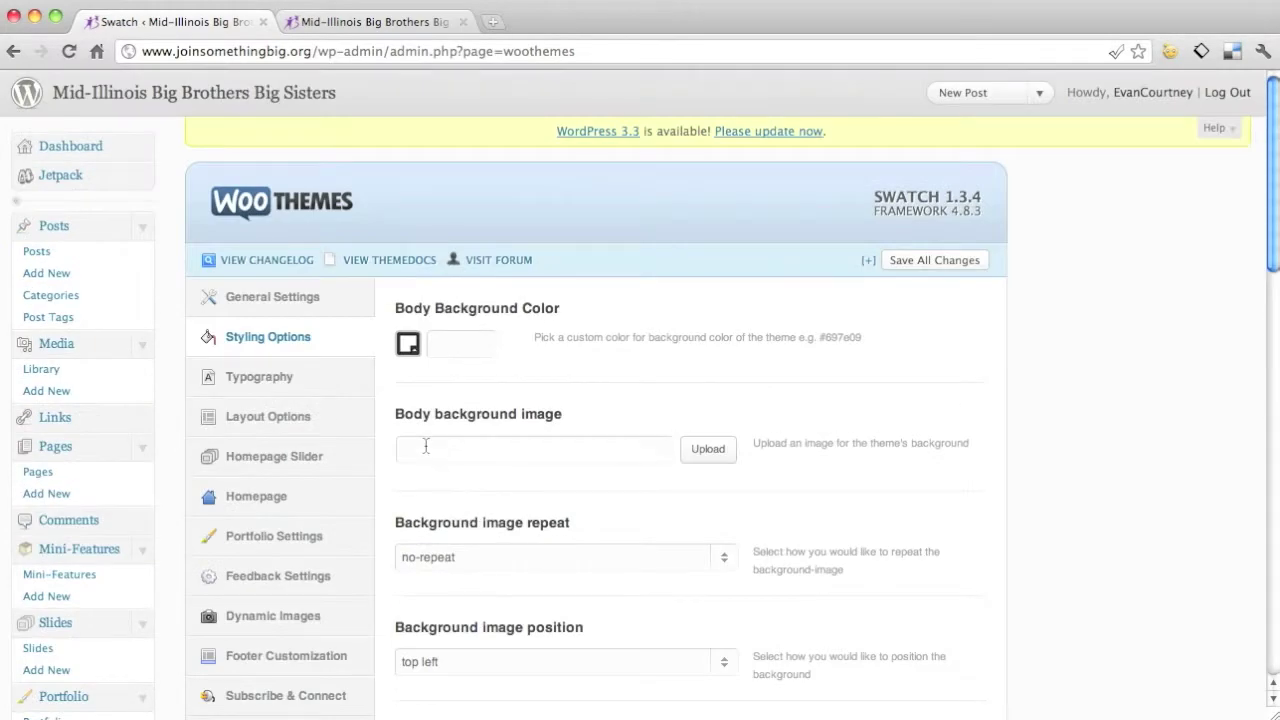
Open the theme's typography options and review the font settings from general typography to footer widget titles
click(270, 388)
scroll(791, 443, down, 8)
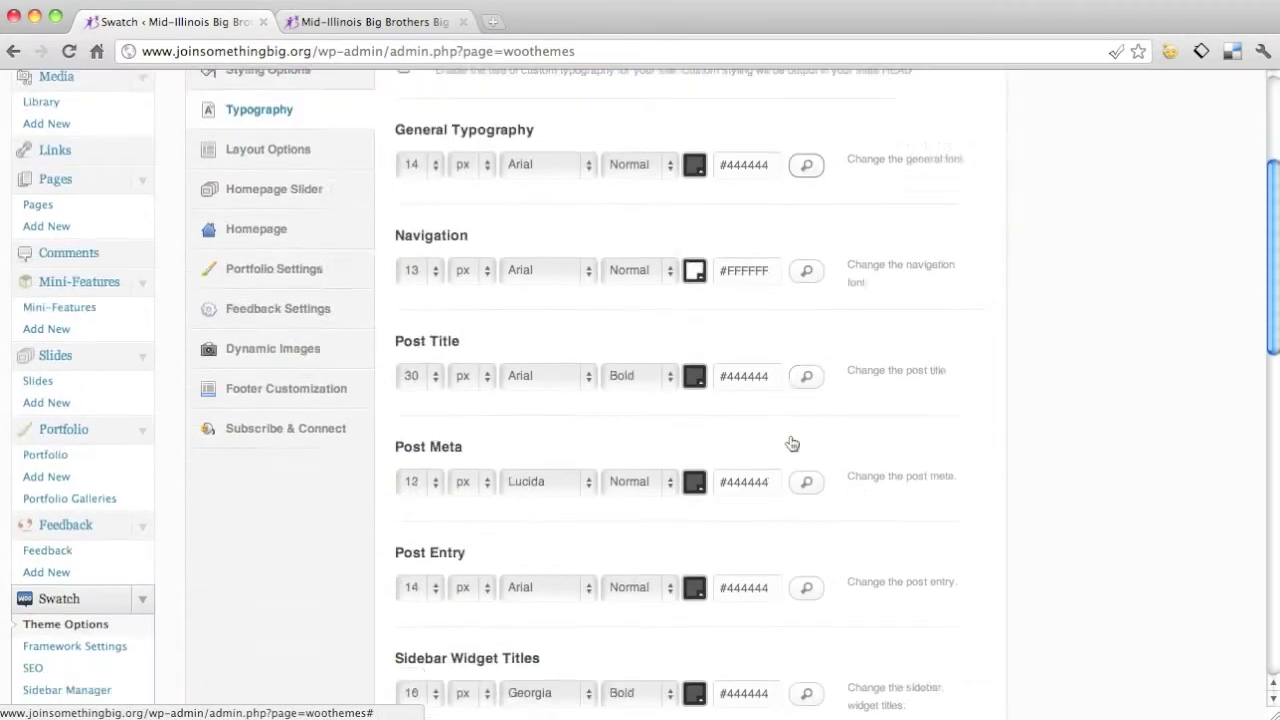
scroll(708, 374, up, 6)
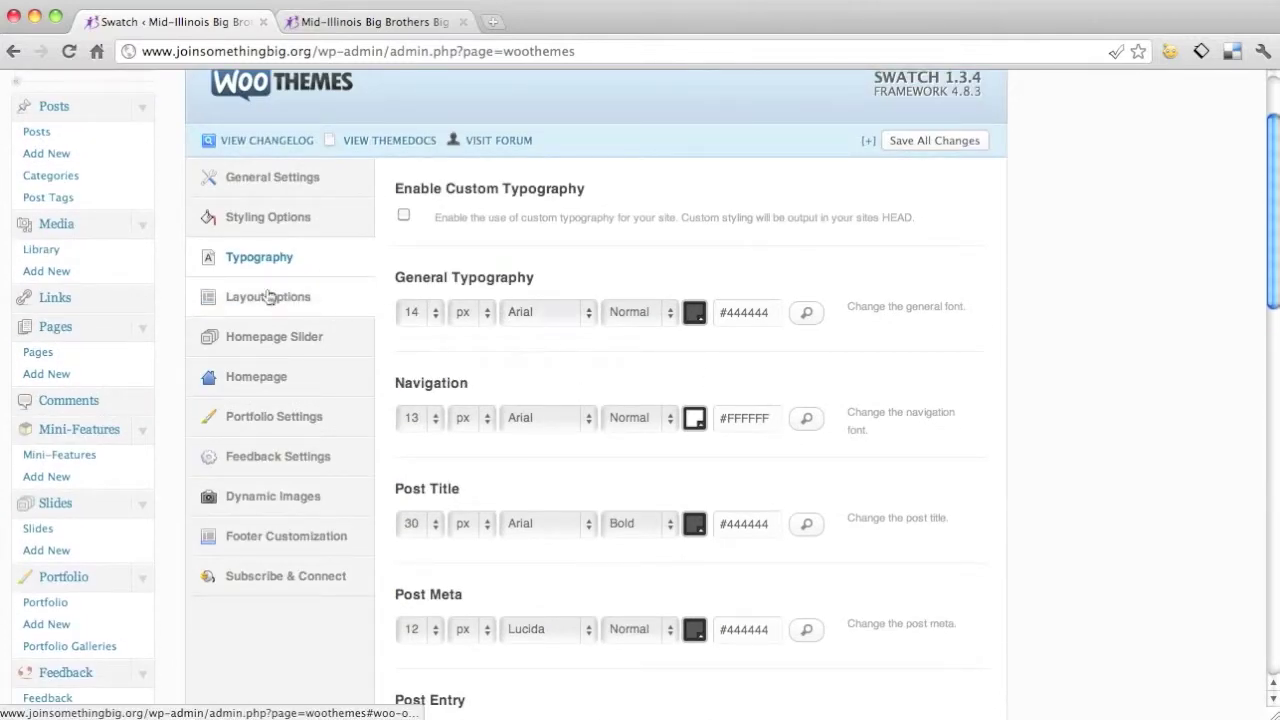
scroll(506, 306, down, 10)
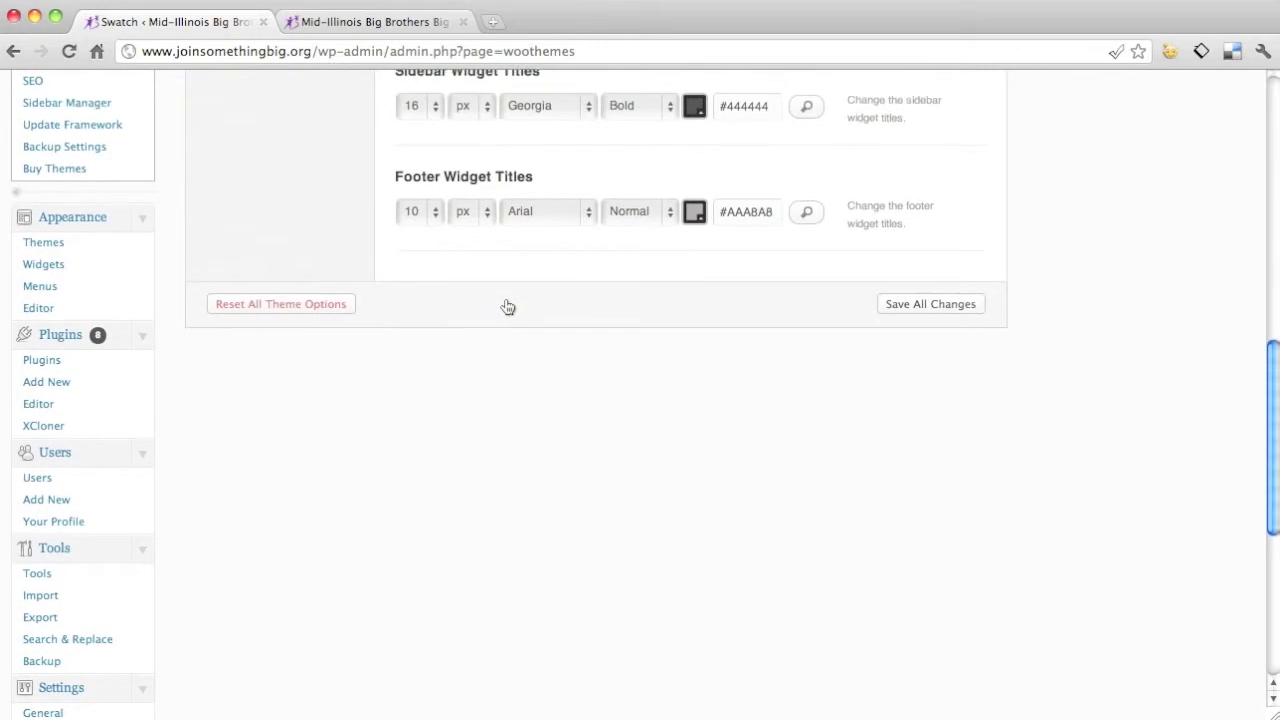
scroll(506, 230, up, 10)
Review the main layout and category exclude options, comparing the sidebar layout with the live Other Ways To Give page
click(287, 419)
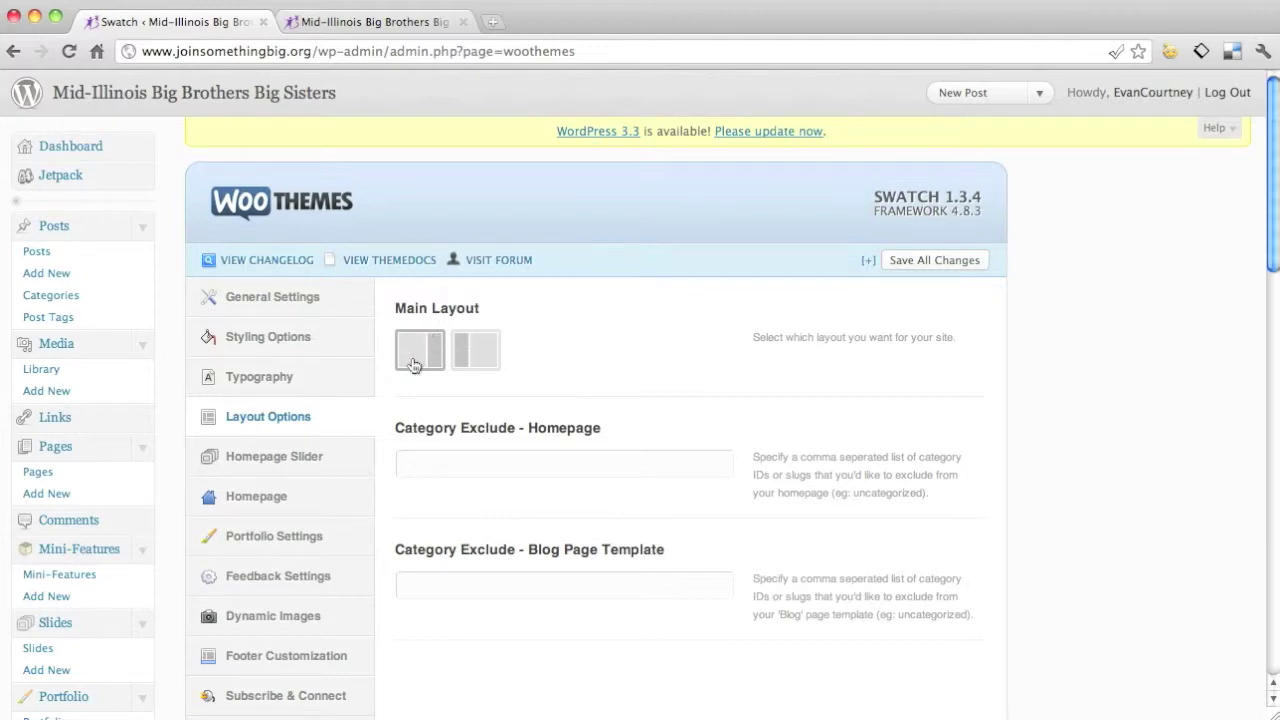
click(372, 22)
mouse_move(454, 168)
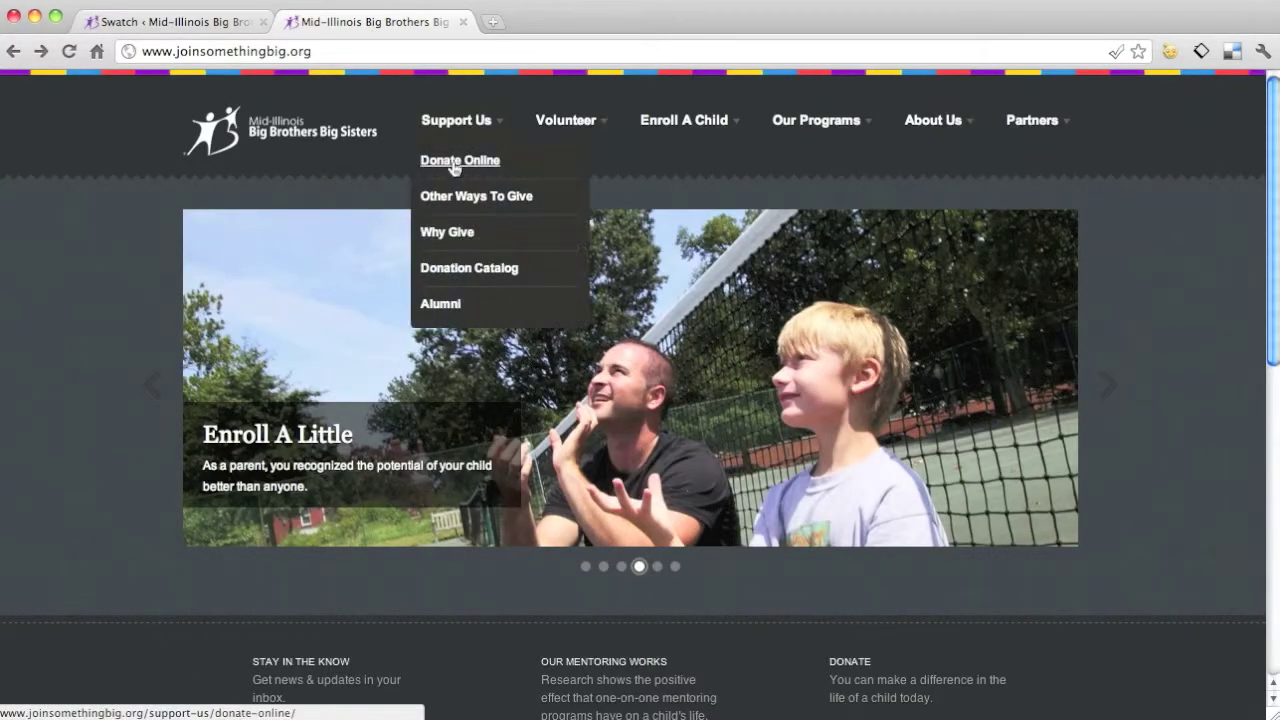
click(454, 195)
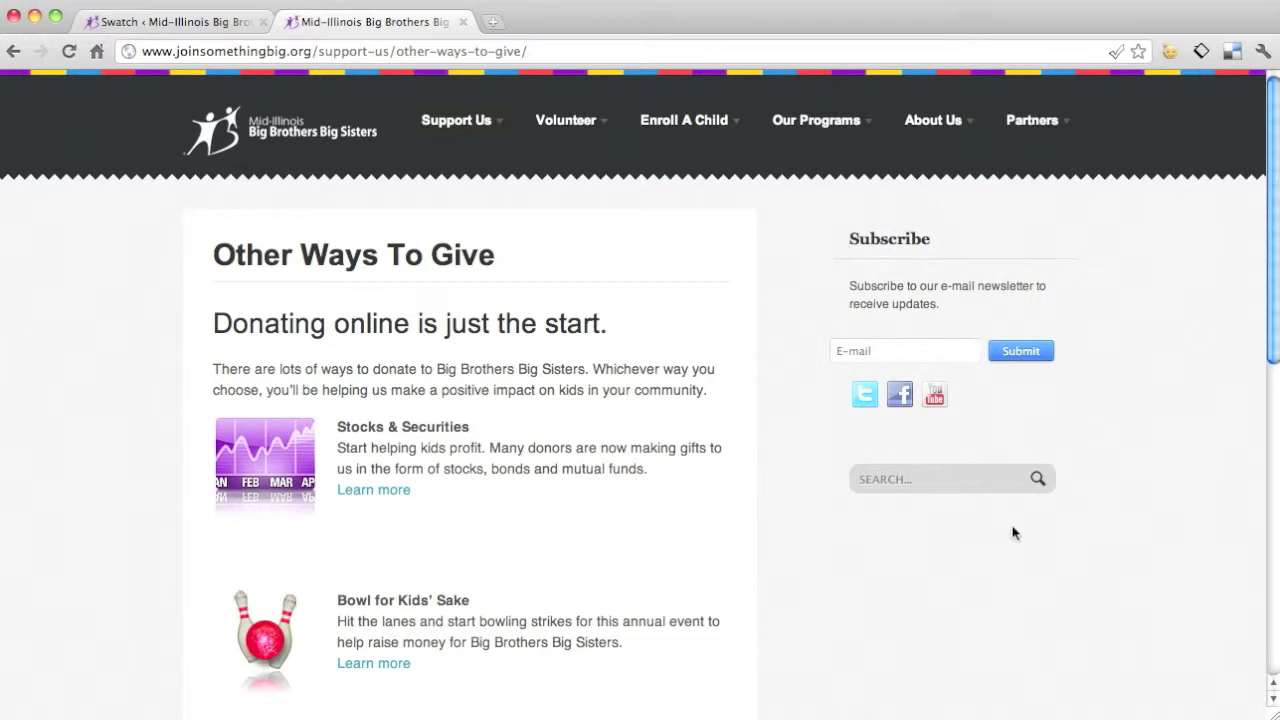
click(214, 21)
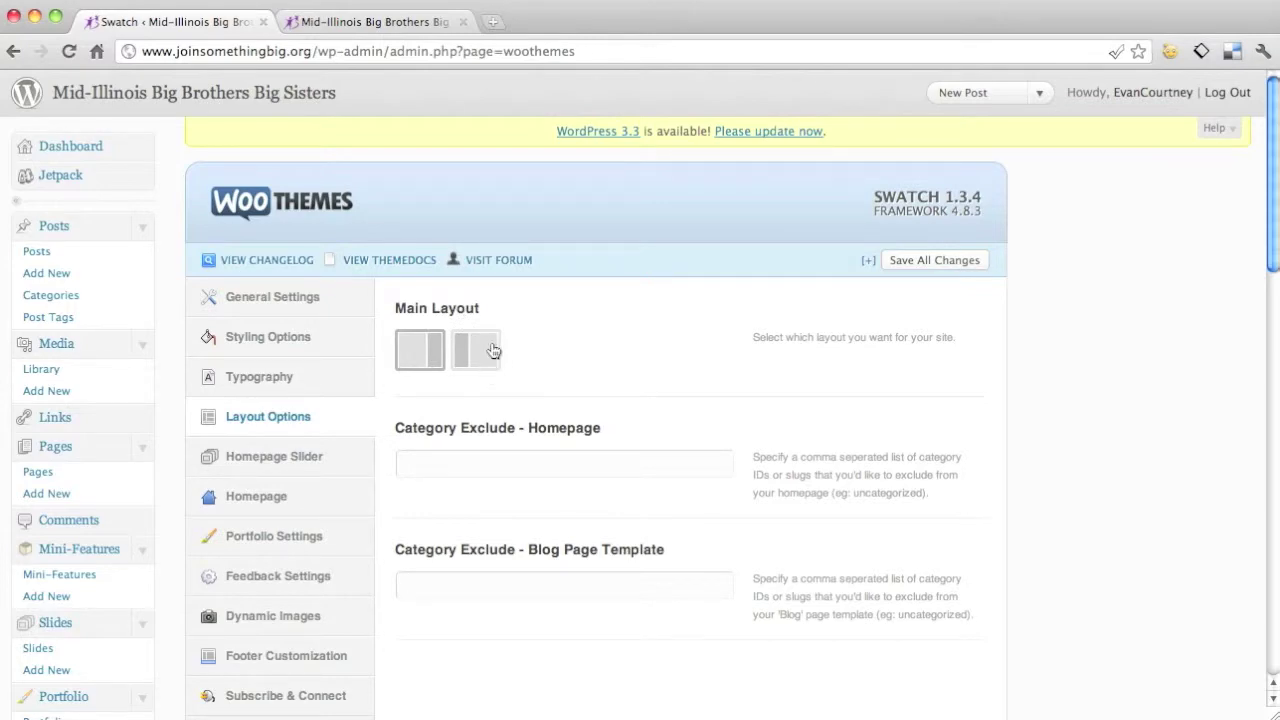
scroll(619, 390, up, 5)
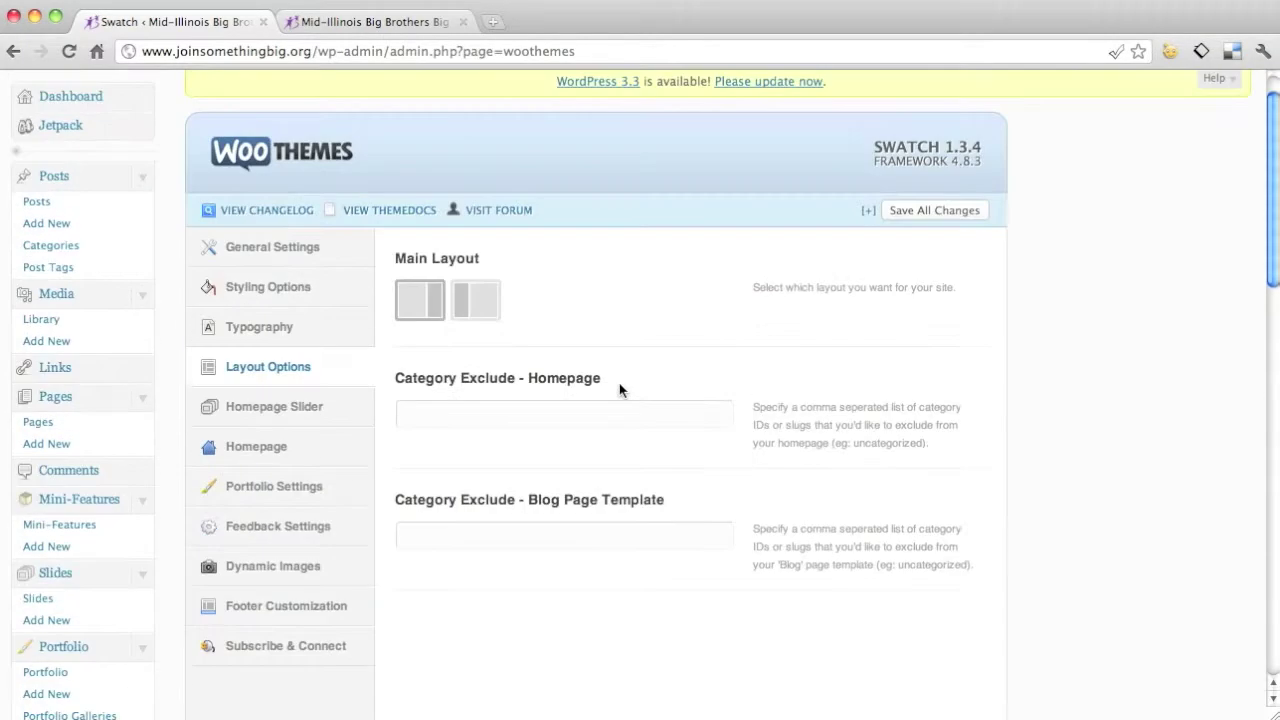
Open the homepage slider settings and compare the Enable Slider option with the slider on the live home page
click(257, 418)
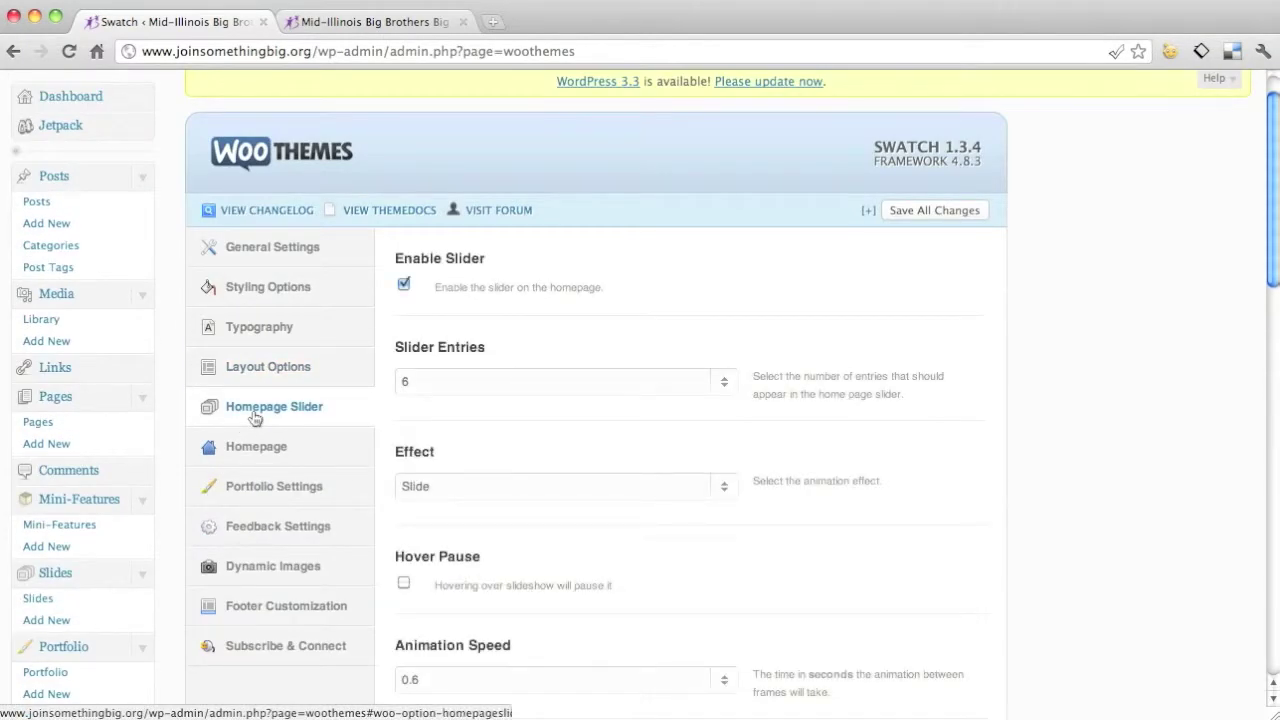
click(373, 30)
click(315, 156)
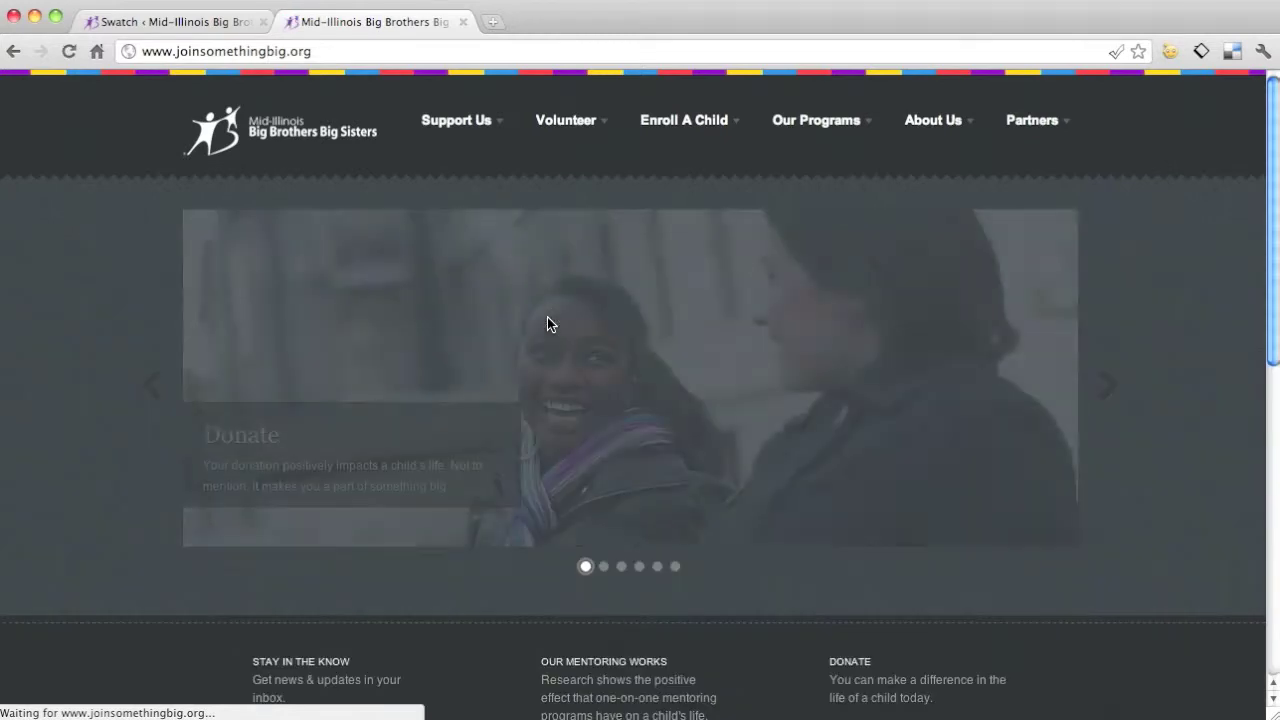
click(172, 22)
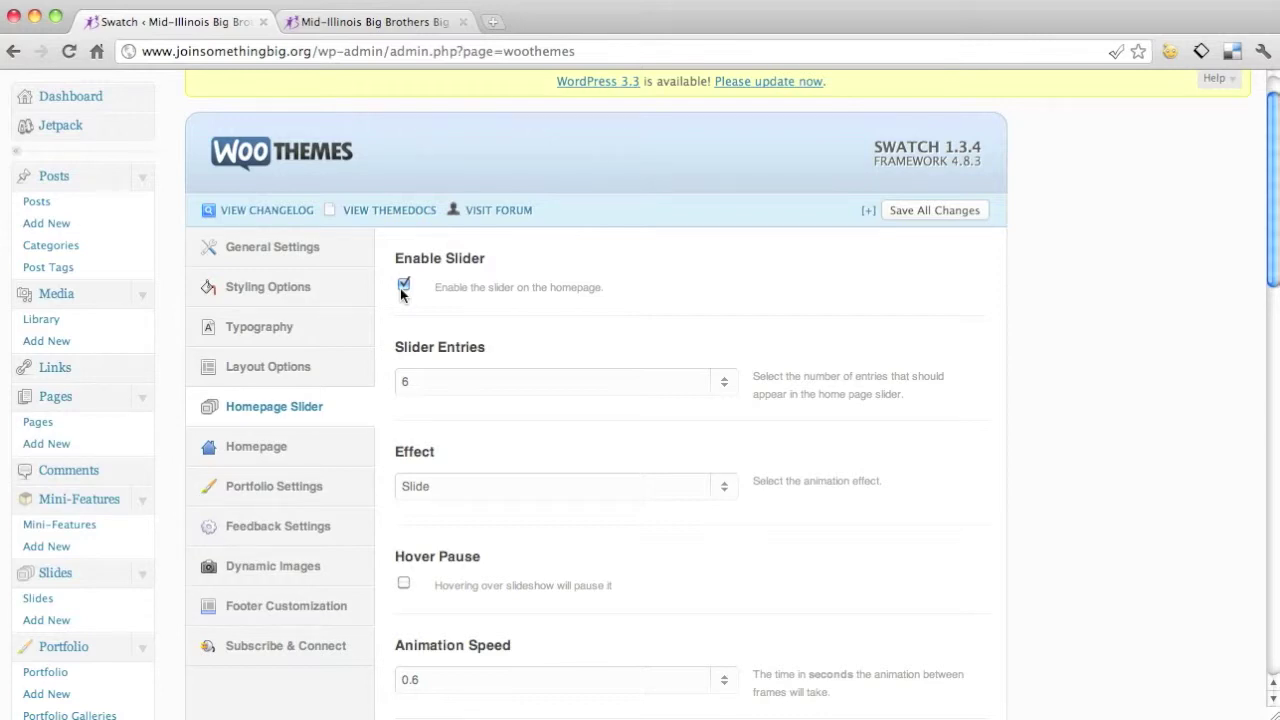
Inspect the choices for the slider's number of entries and animation effect, and compare them with the live home page slider
click(733, 385)
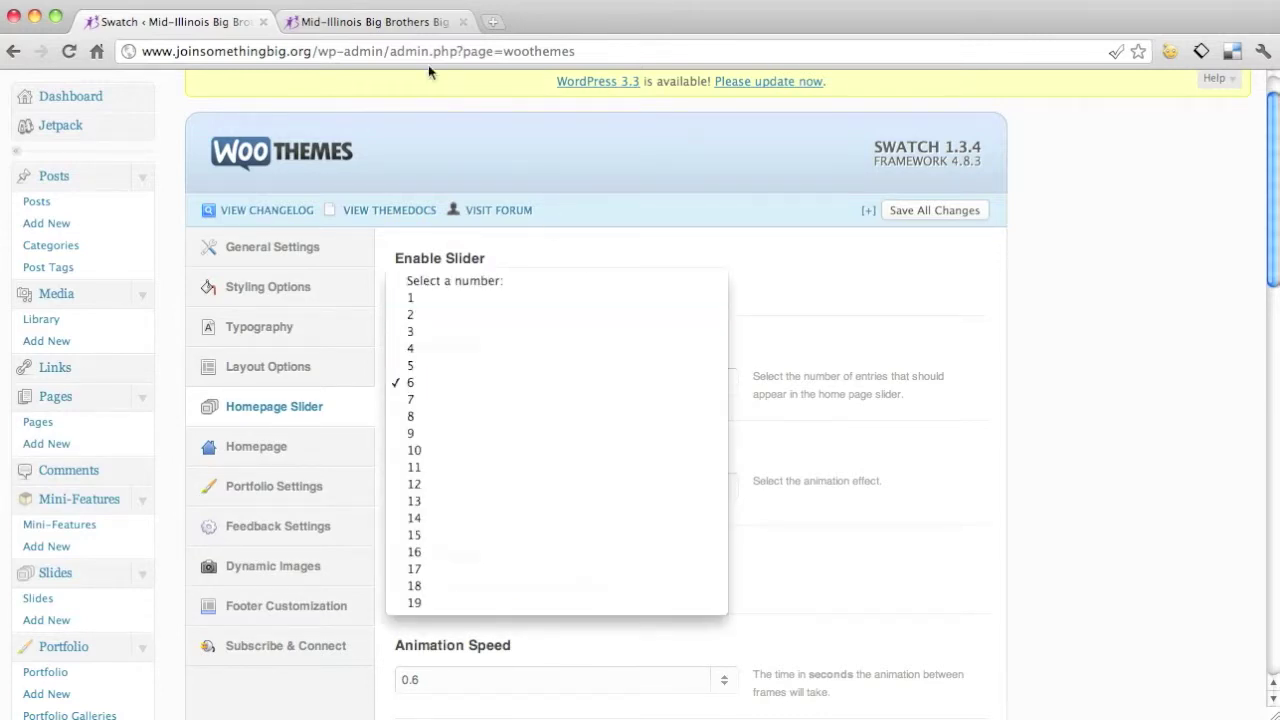
click(392, 20)
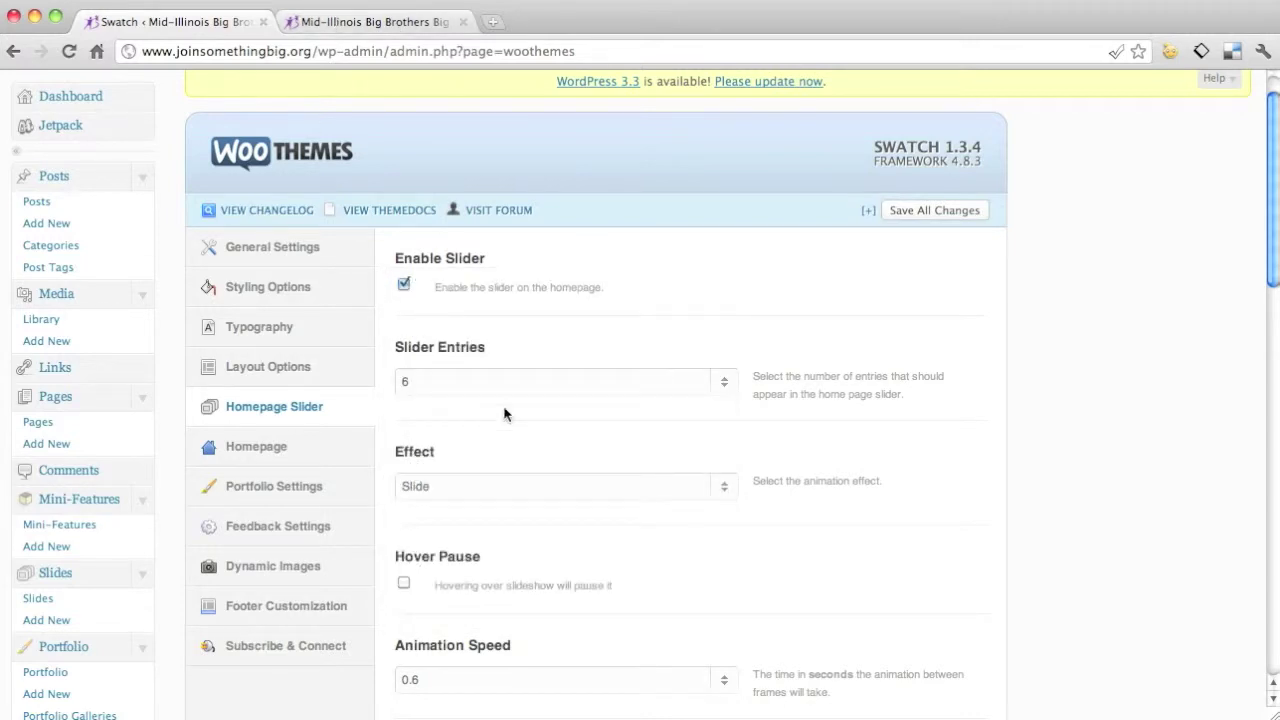
click(698, 508)
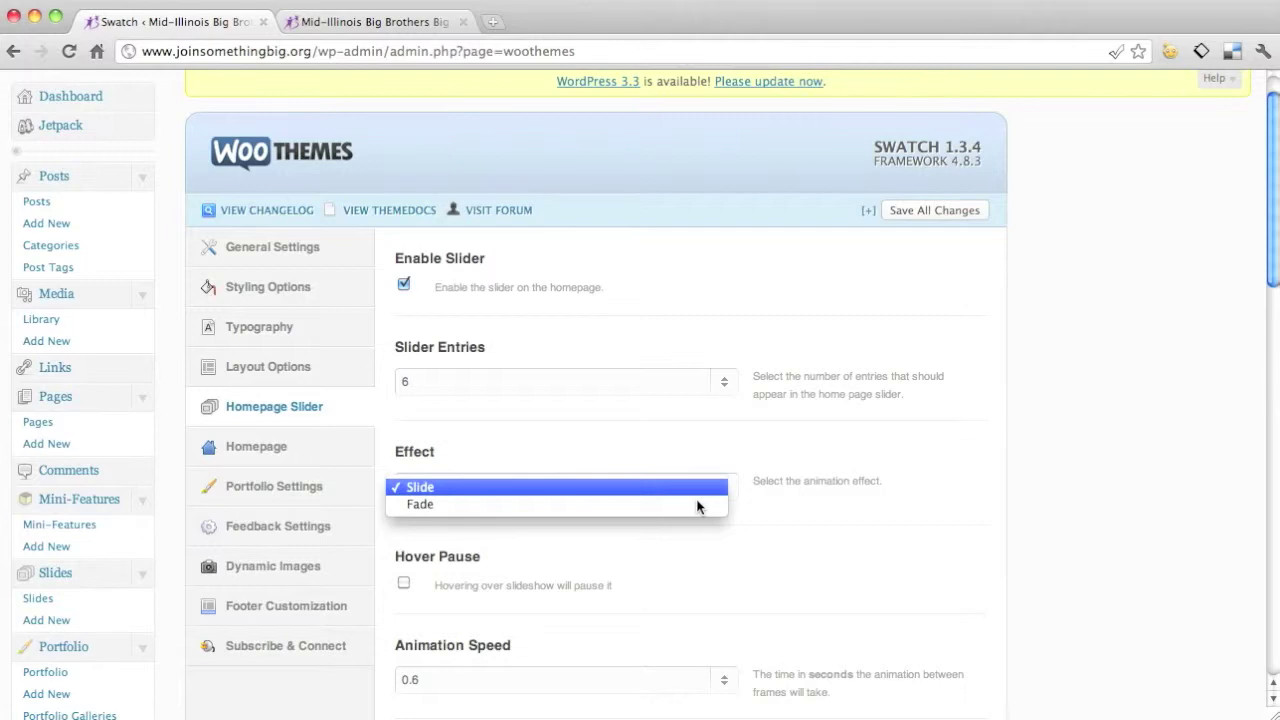
click(846, 531)
scroll(846, 533, down, 3)
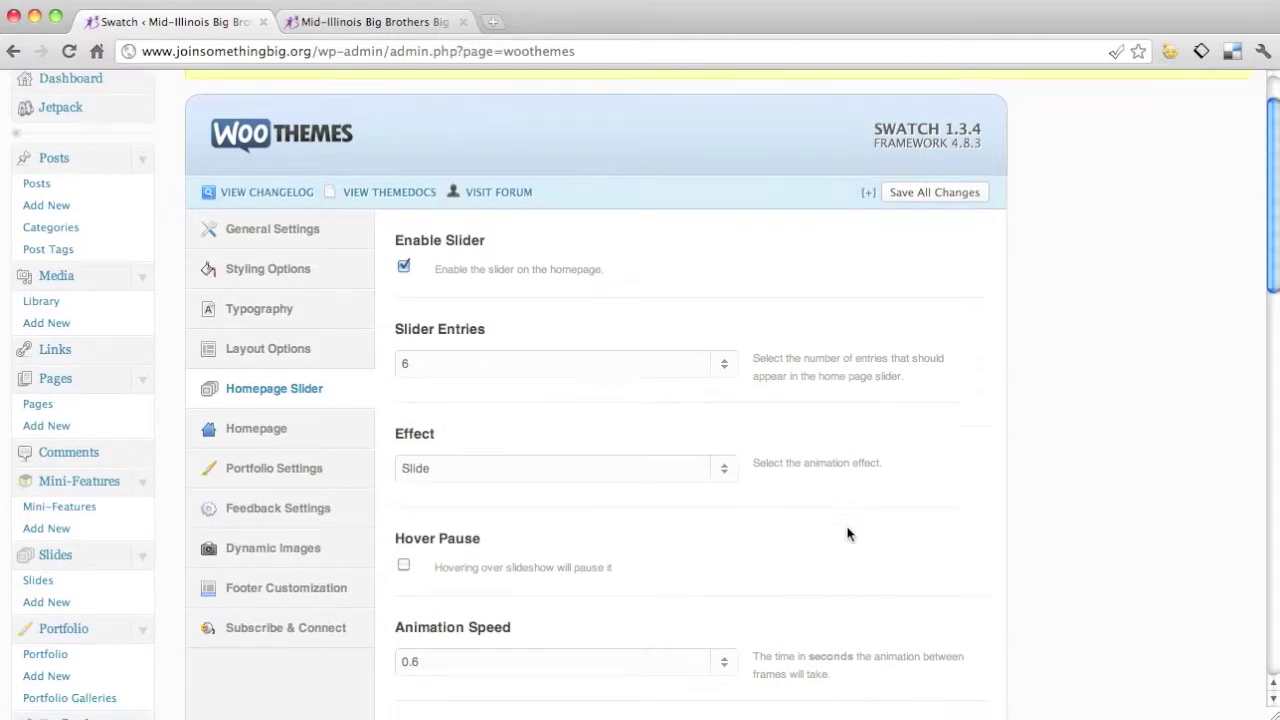
click(371, 26)
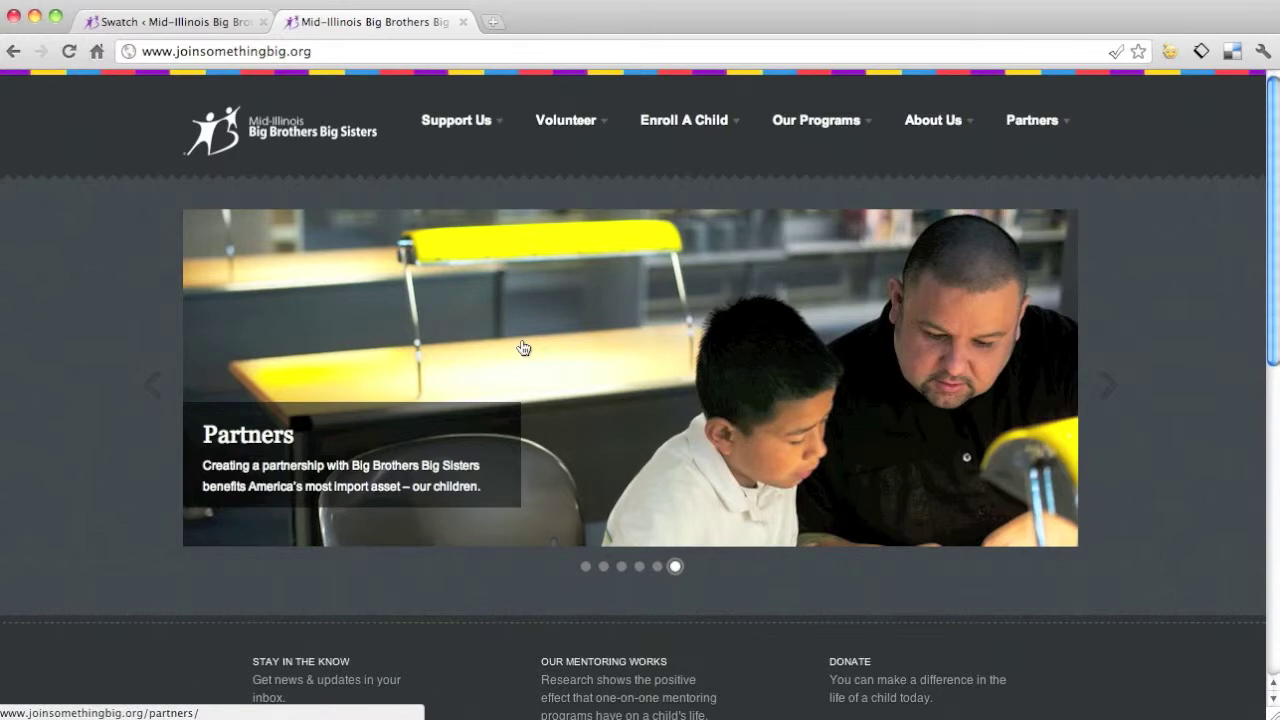
click(185, 22)
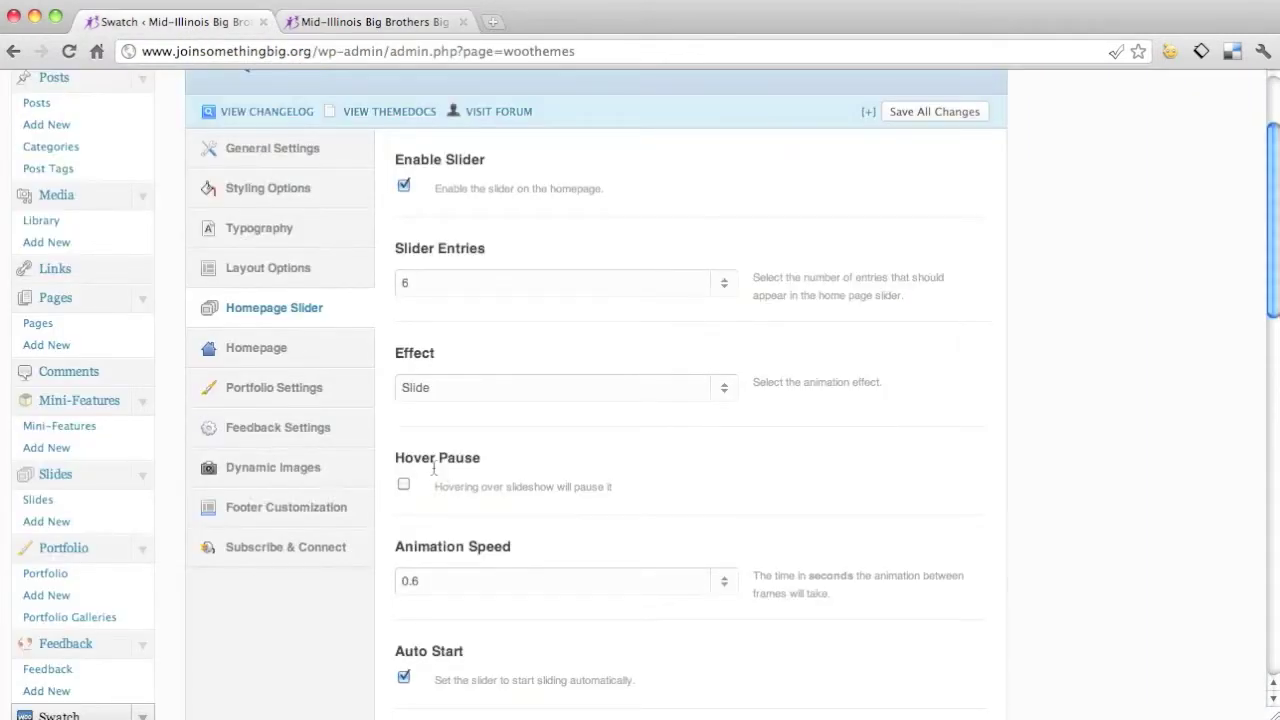
Review the remaining slider settings, from hover pause and animation speed to title, excerpt, next/previous buttons and pagination
scroll(963, 450, down, 5)
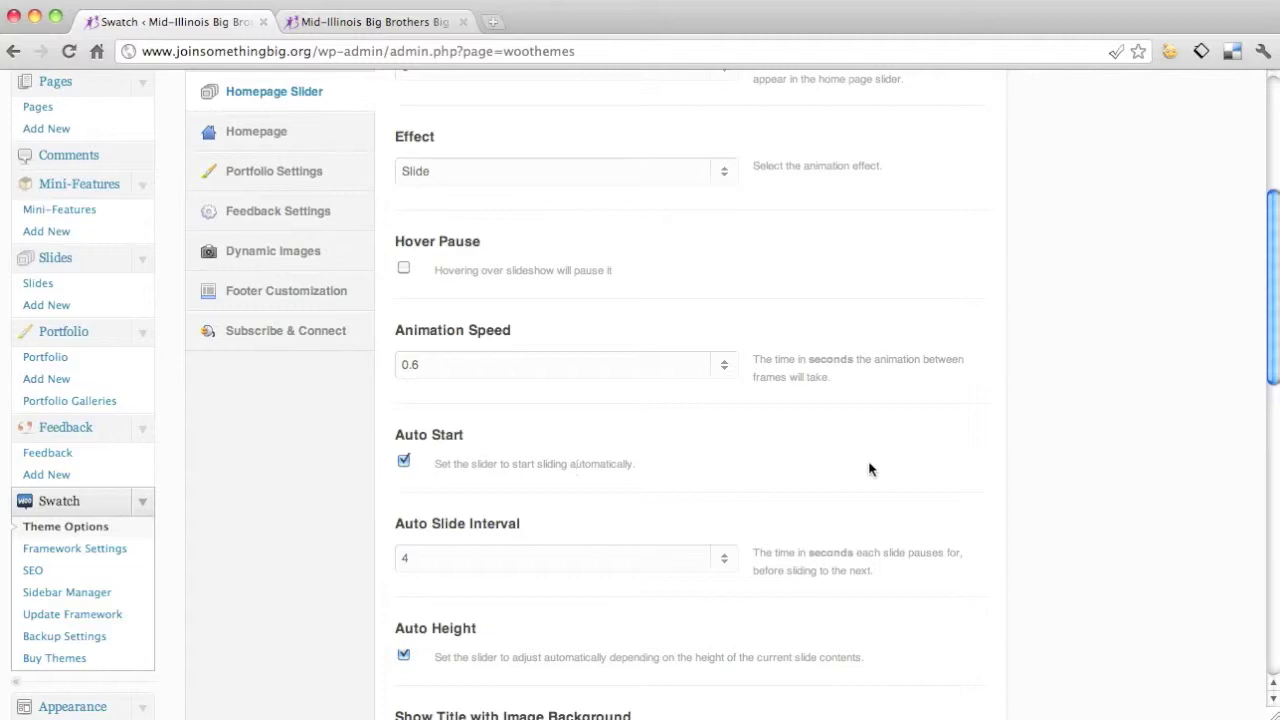
scroll(885, 467, down, 1)
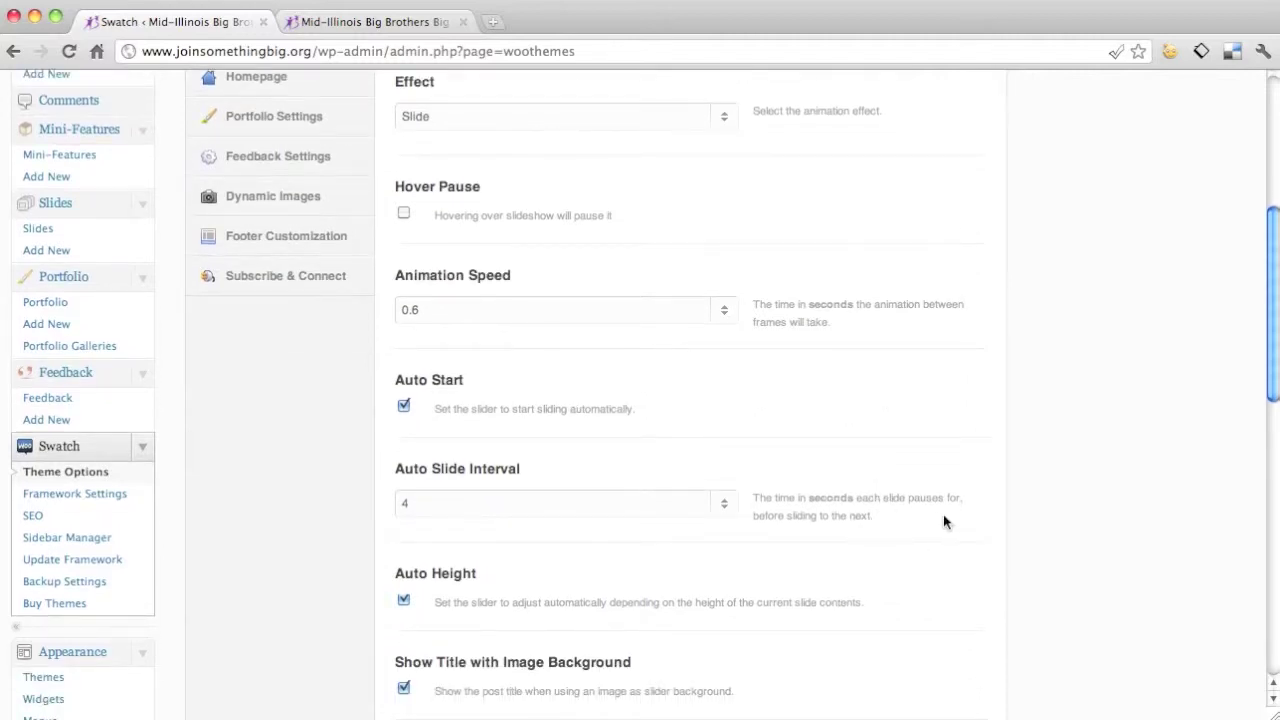
scroll(626, 513, down, 3)
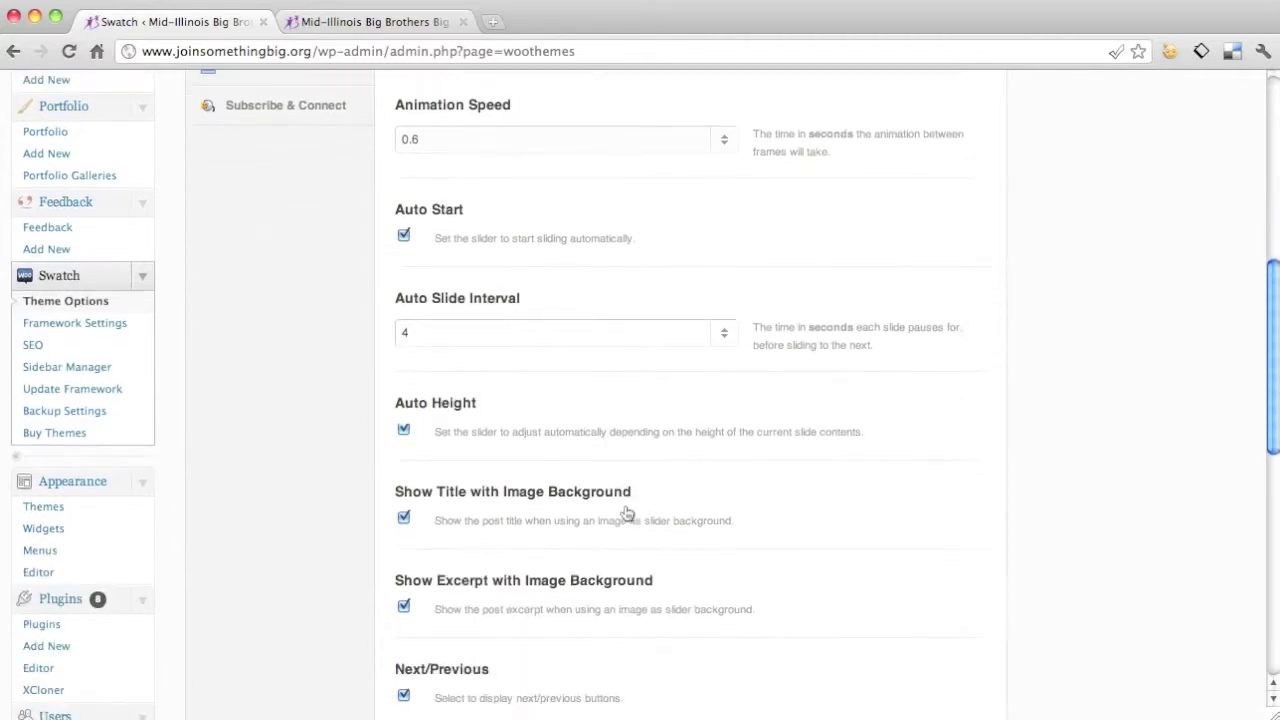
scroll(815, 452, down, 6)
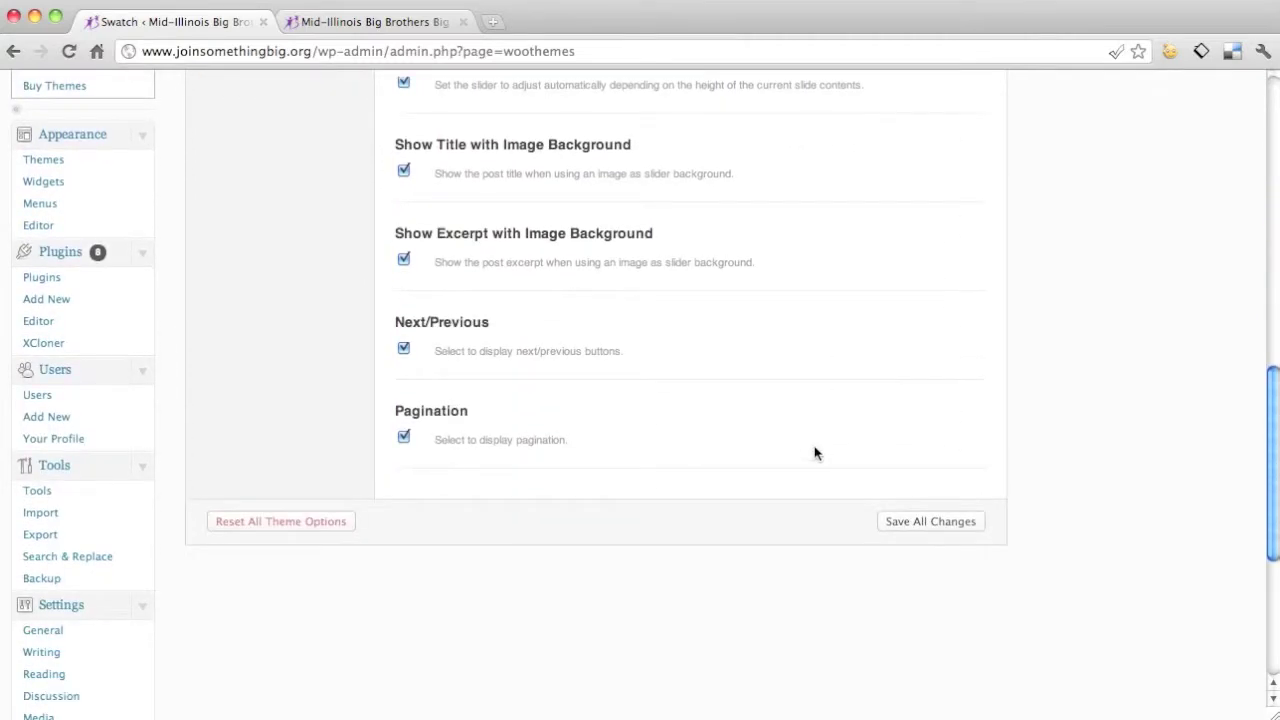
scroll(818, 445, up, 12)
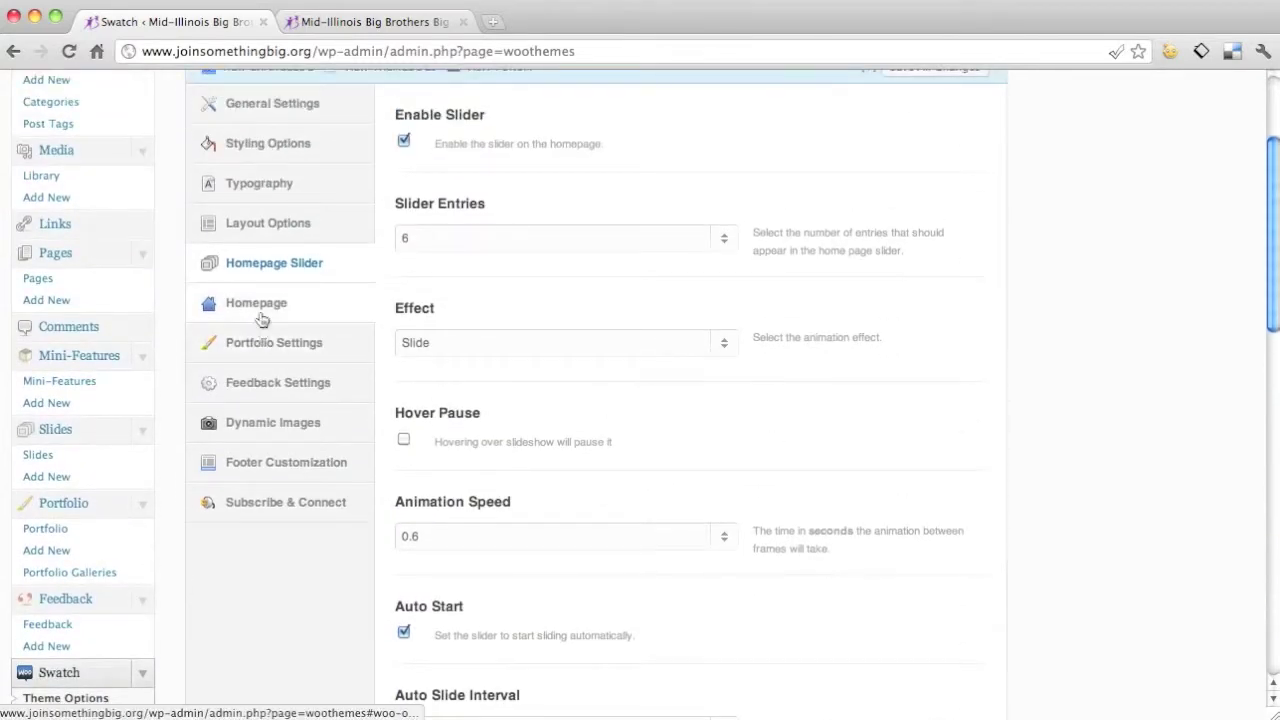
Open the homepage options and compare the Mini-Features Area setting with the feature blocks below the live site's slider
click(264, 318)
scroll(748, 265, up, 2)
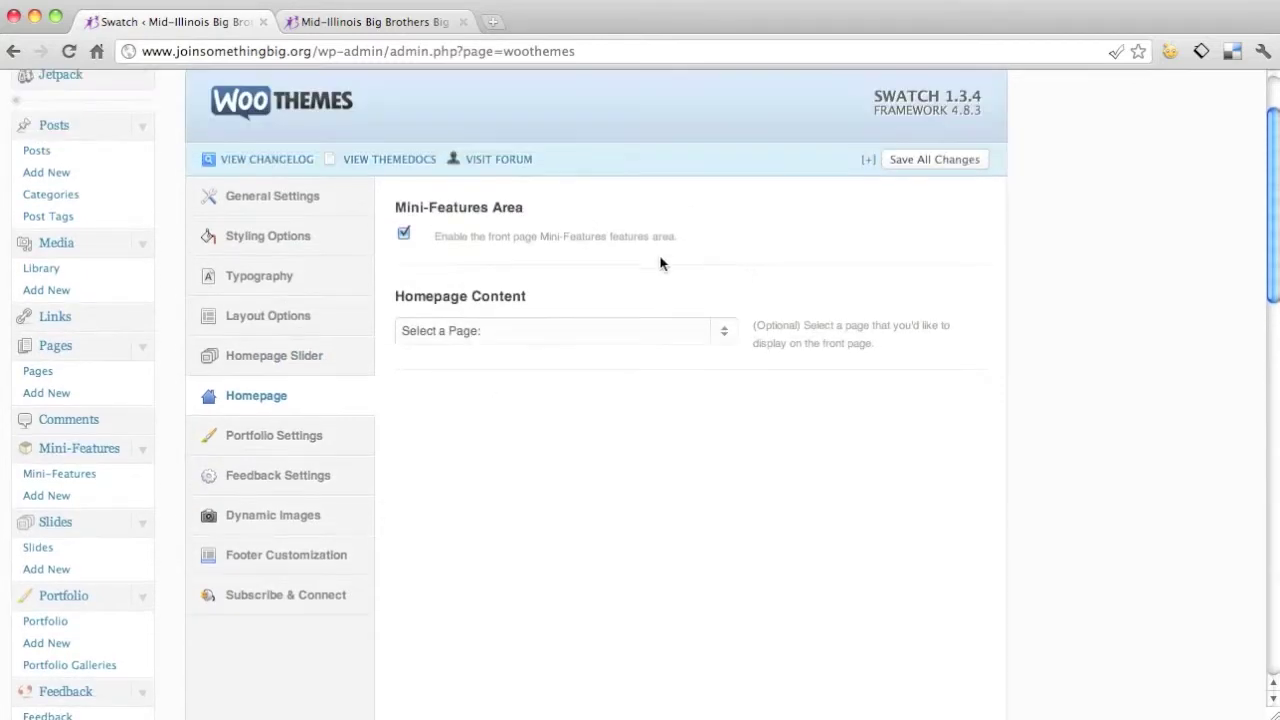
click(340, 22)
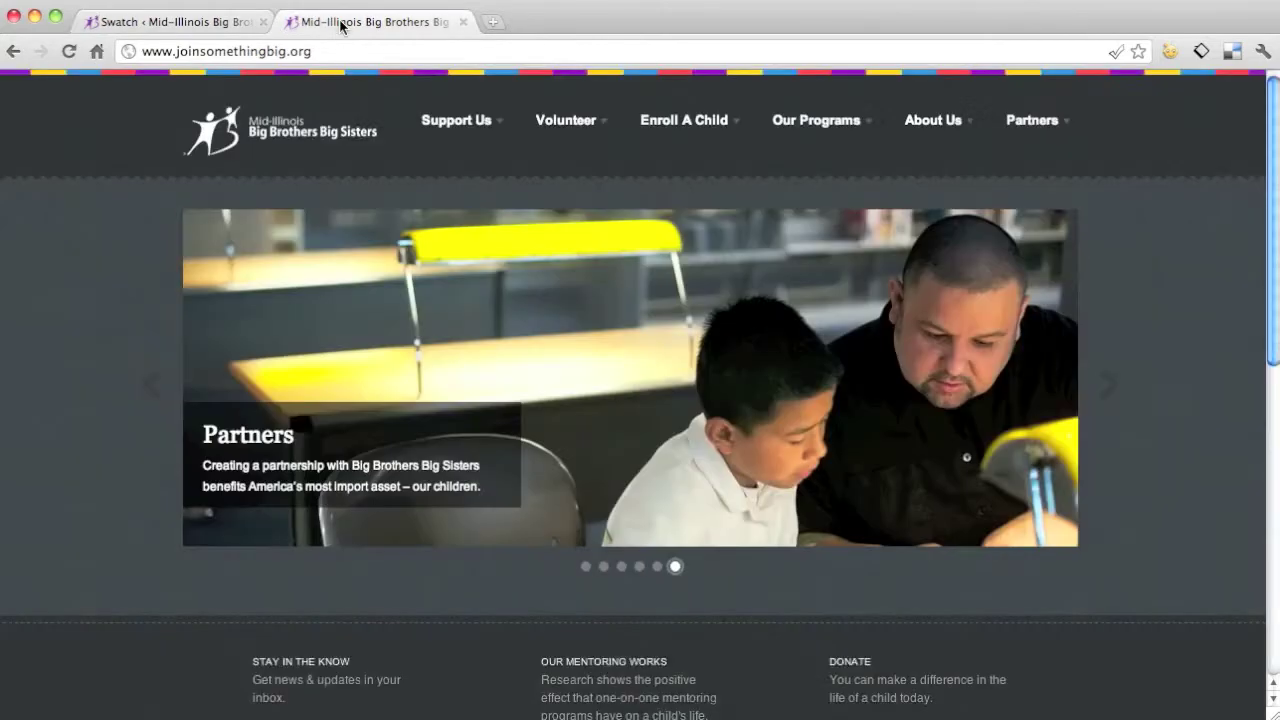
scroll(326, 303, down, 4)
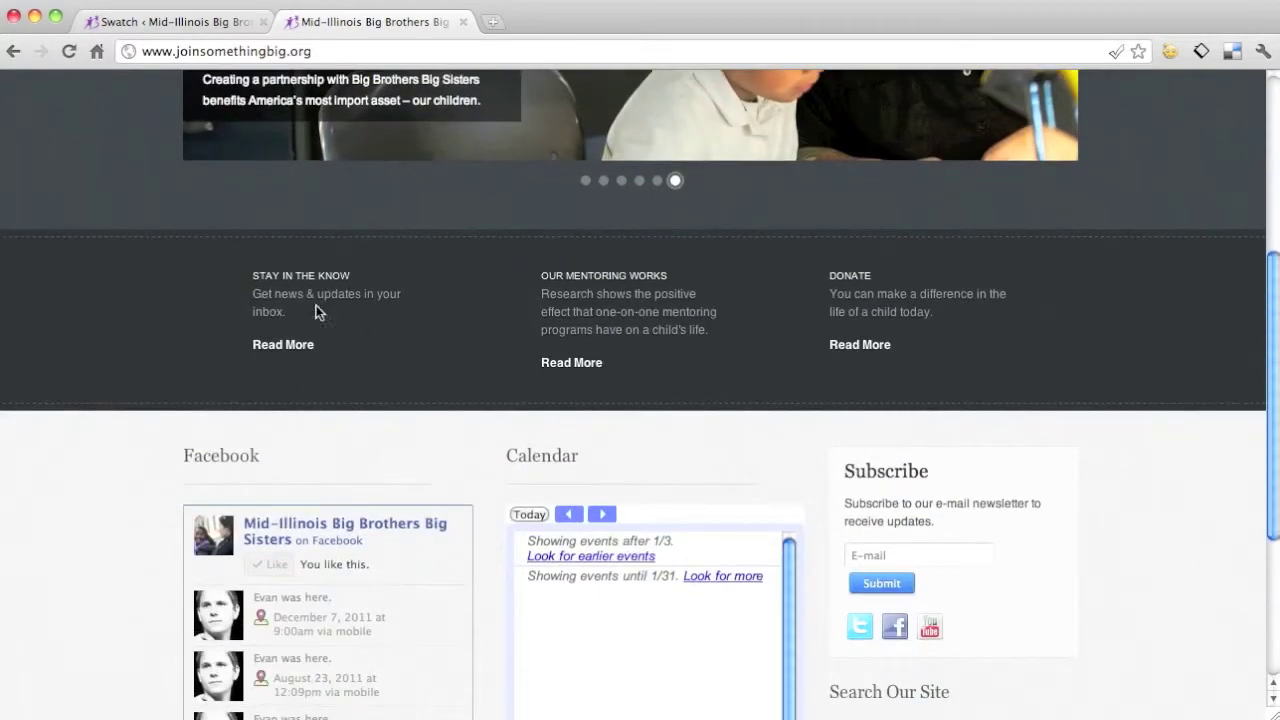
click(236, 27)
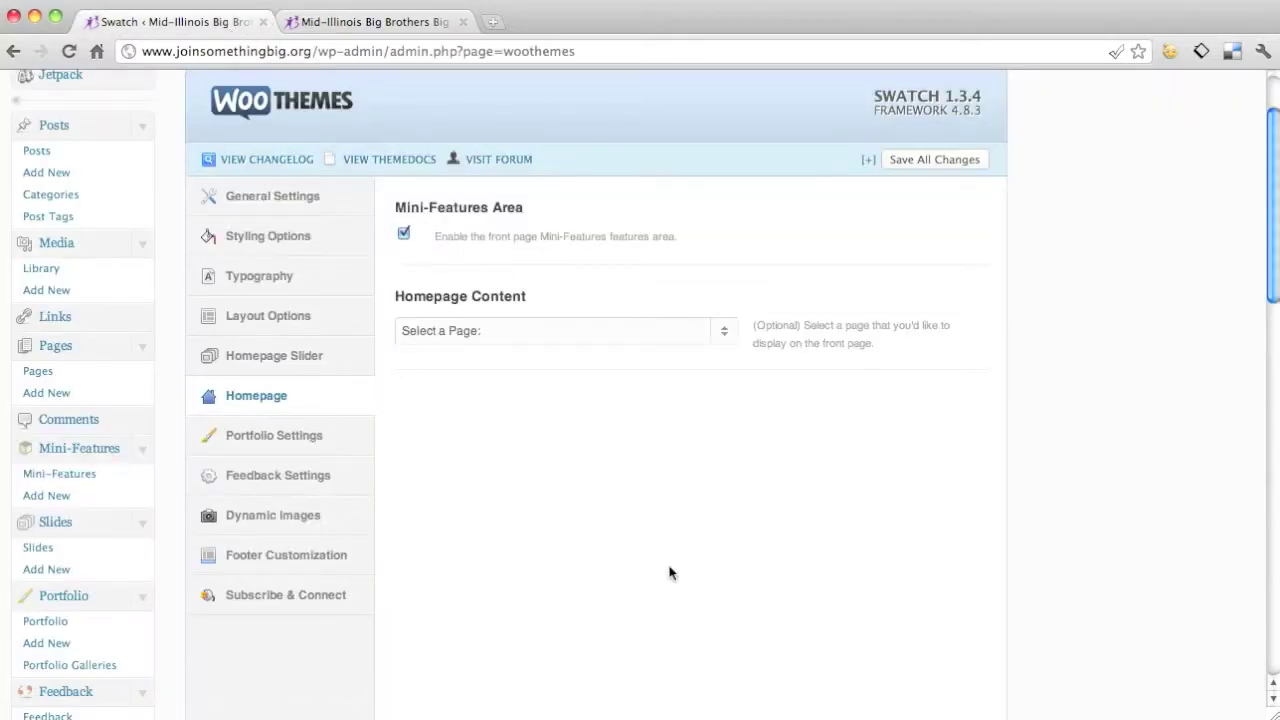
Inspect the pages available for Homepage Content without selecting one, and check the live home page for comparison
click(506, 336)
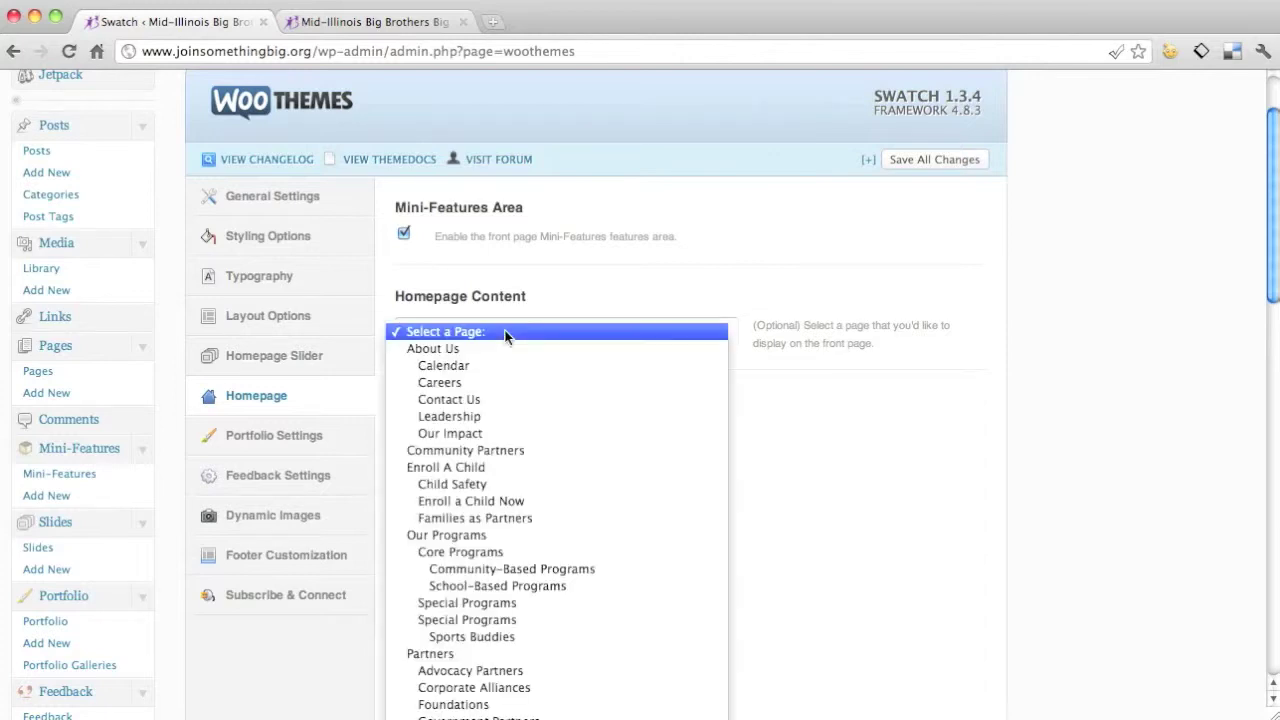
click(558, 322)
click(380, 14)
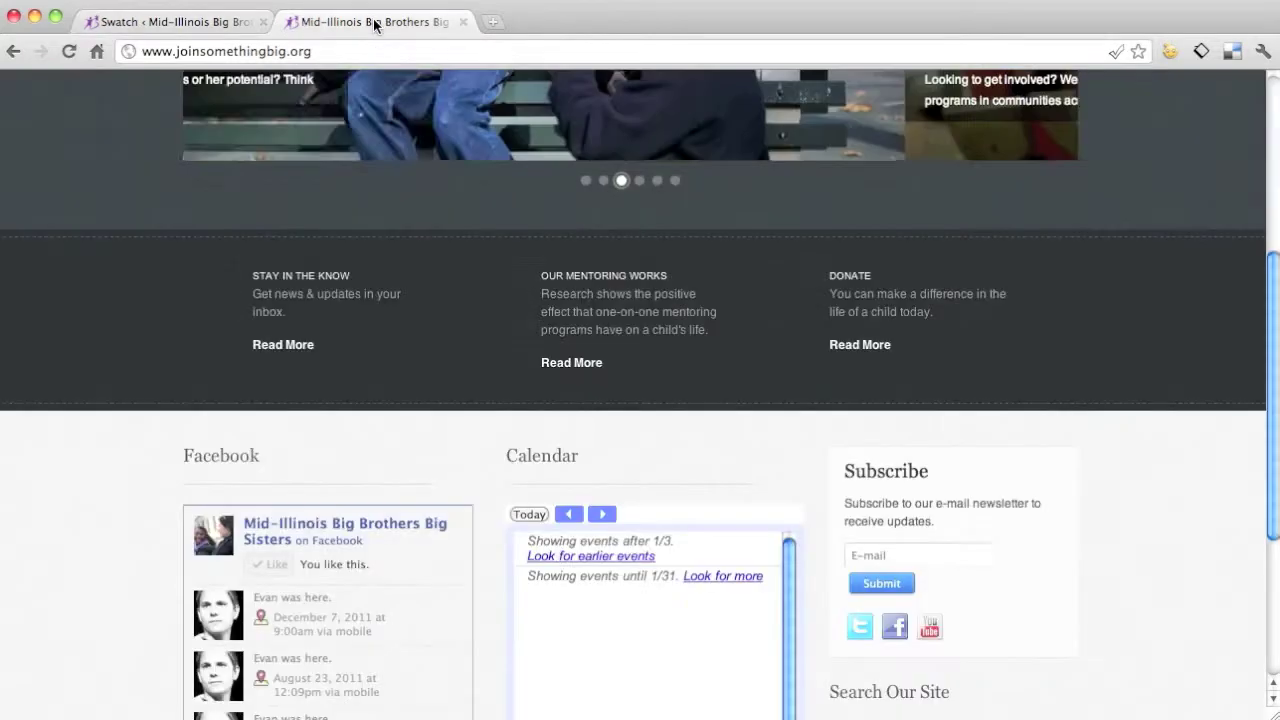
scroll(297, 305, up, 5)
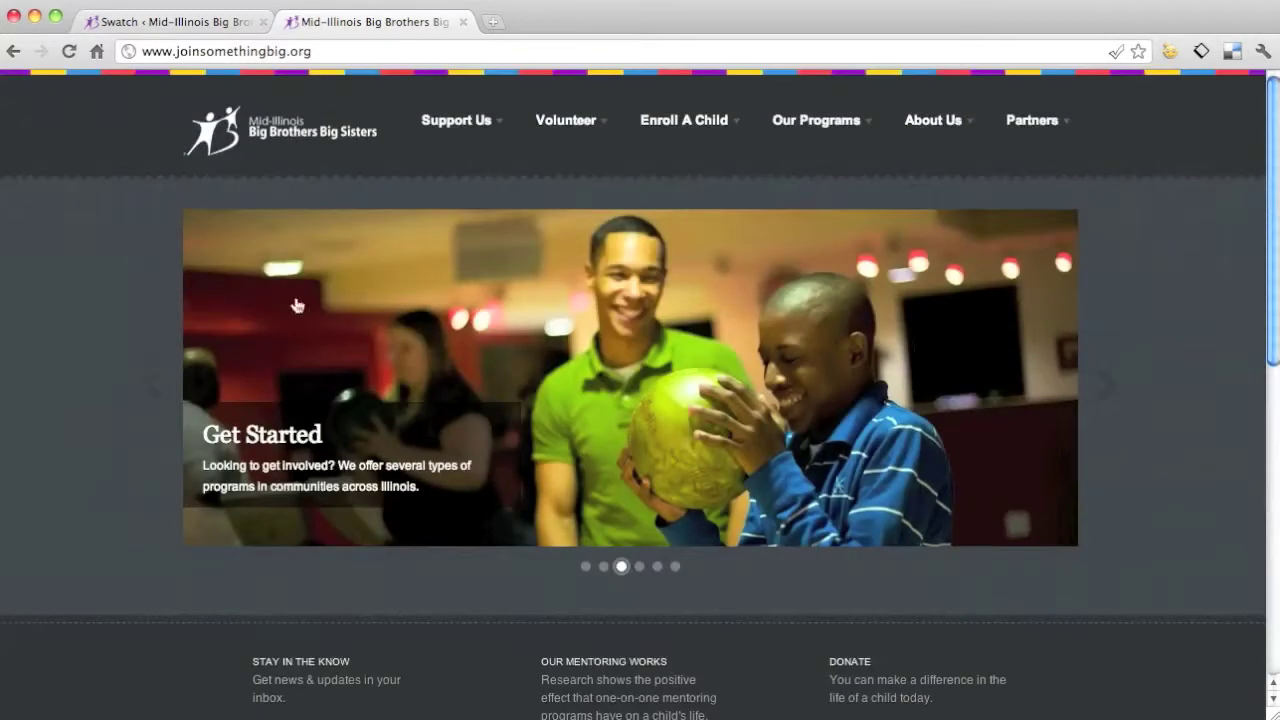
click(168, 24)
click(528, 340)
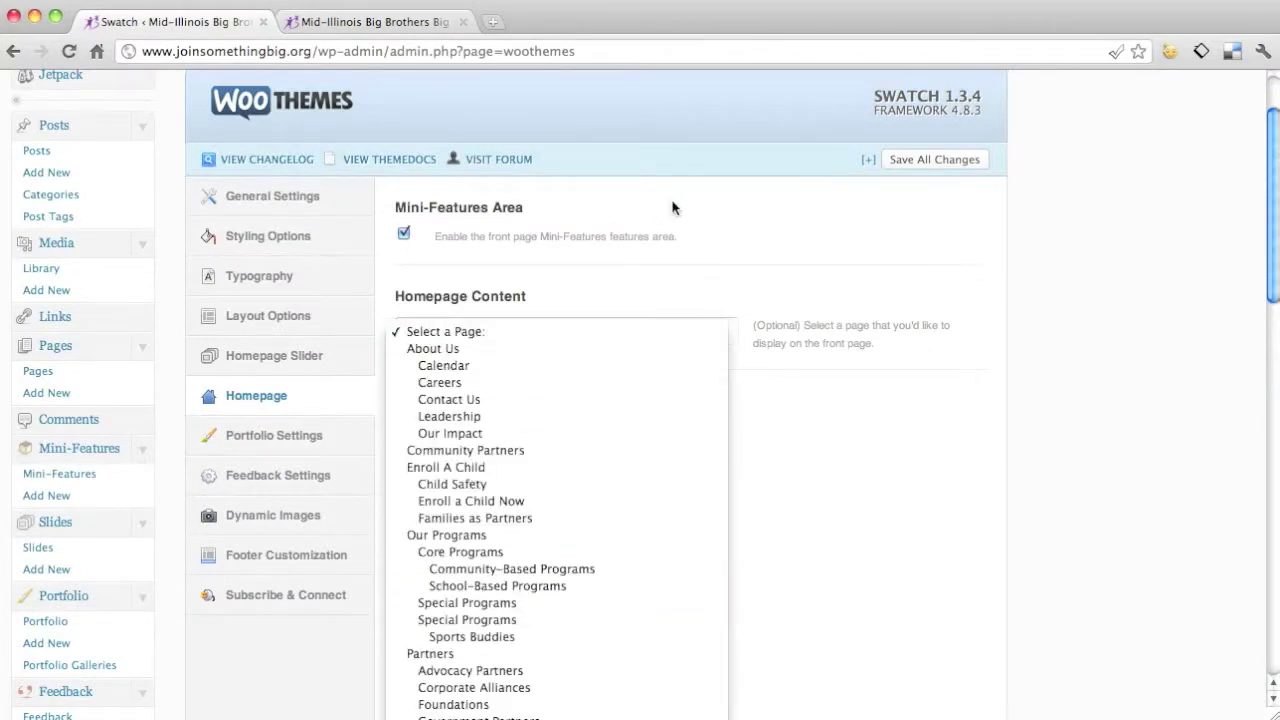
click(655, 260)
Look through the theme's portfolio, feedback and dynamic image settings
click(258, 437)
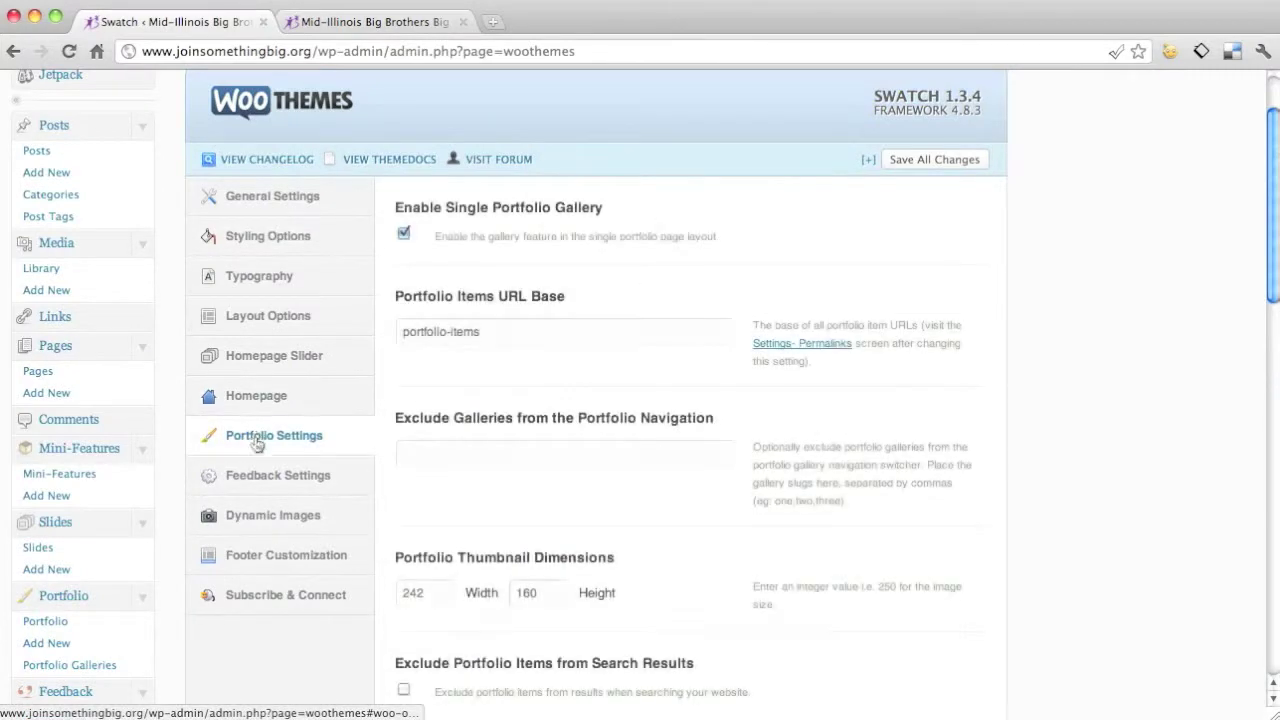
click(274, 490)
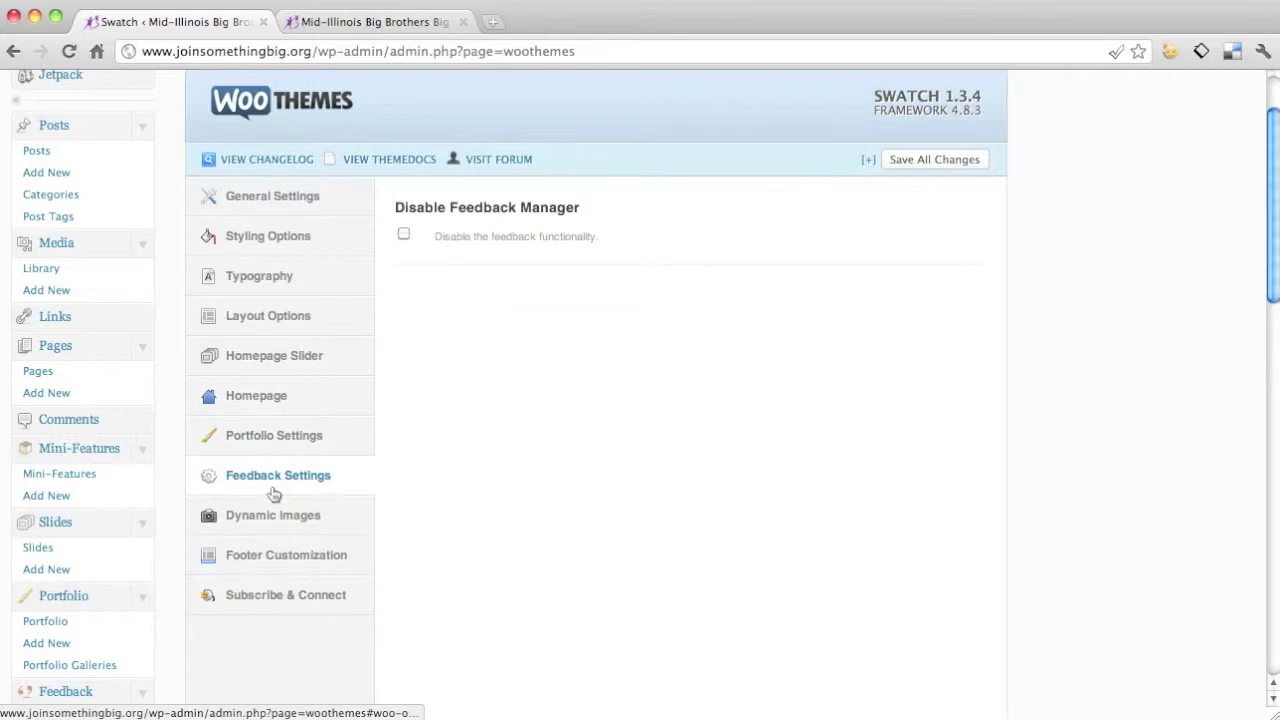
click(300, 516)
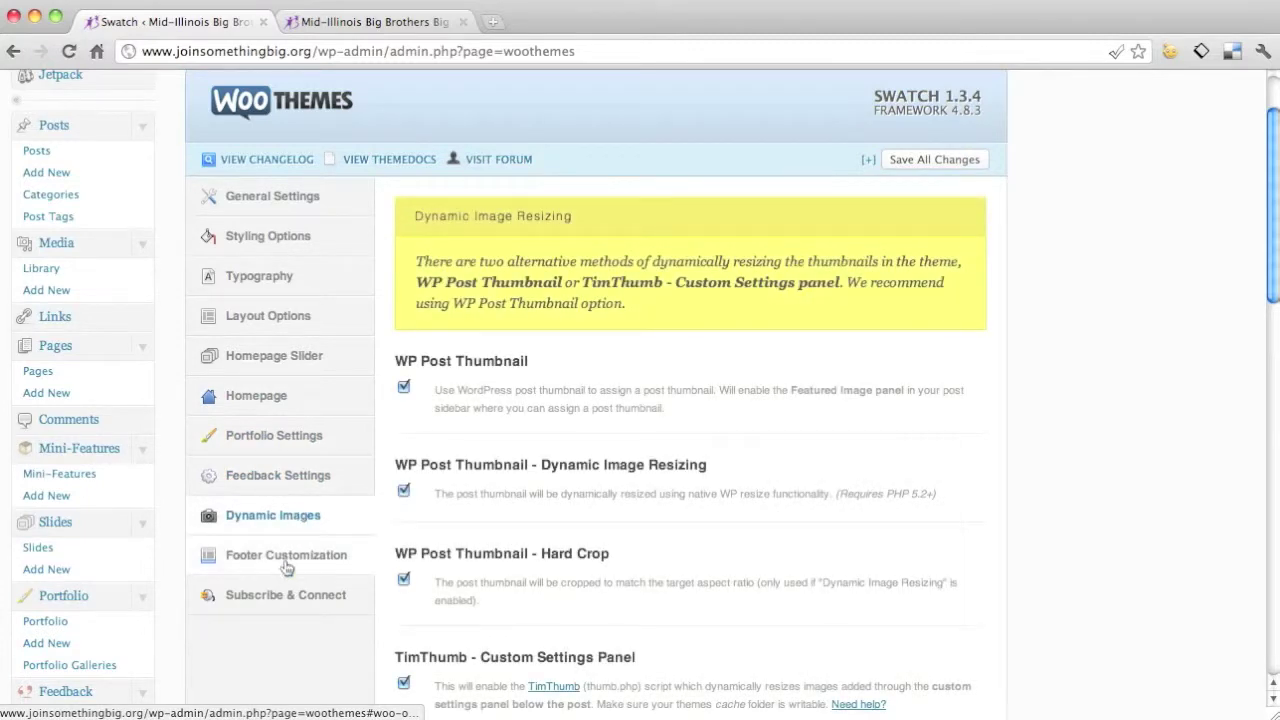
Review the footer customization options and the Subscribe & Connect settings for MailChimp, RSS and social media URLs
click(286, 560)
scroll(918, 347, down, 3)
scroll(918, 347, up, 2)
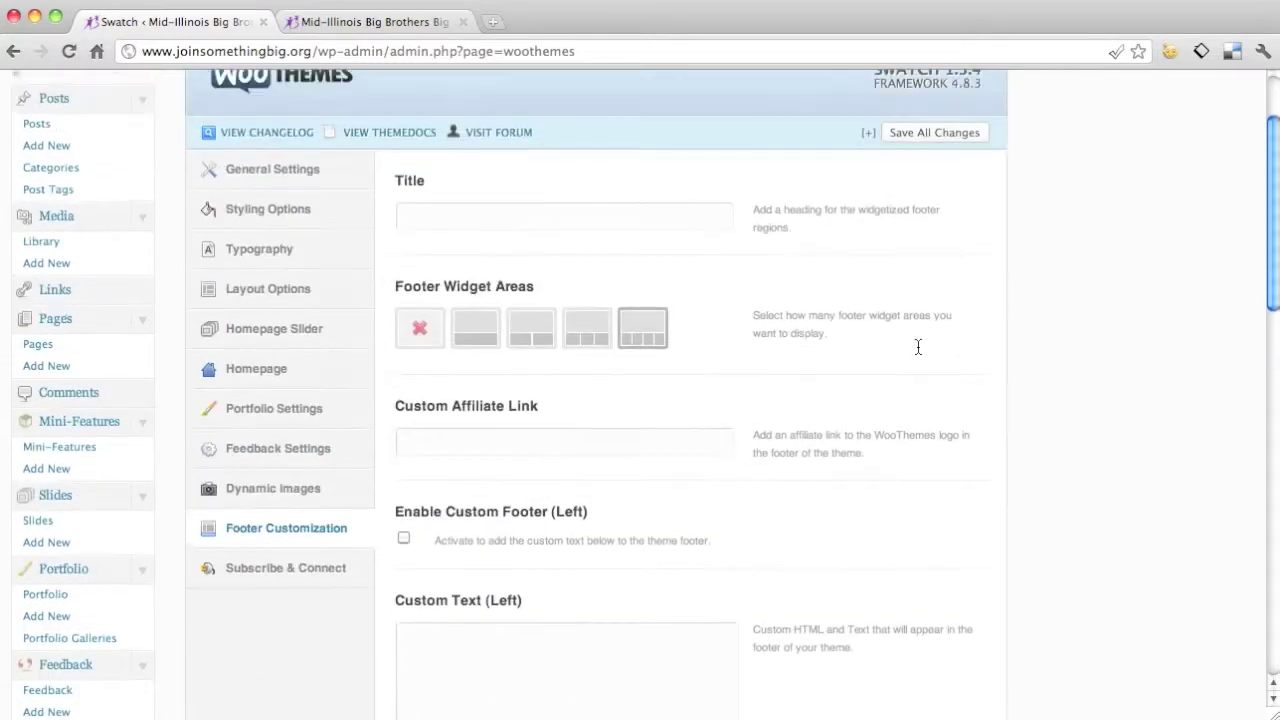
click(307, 567)
scroll(968, 430, down, 10)
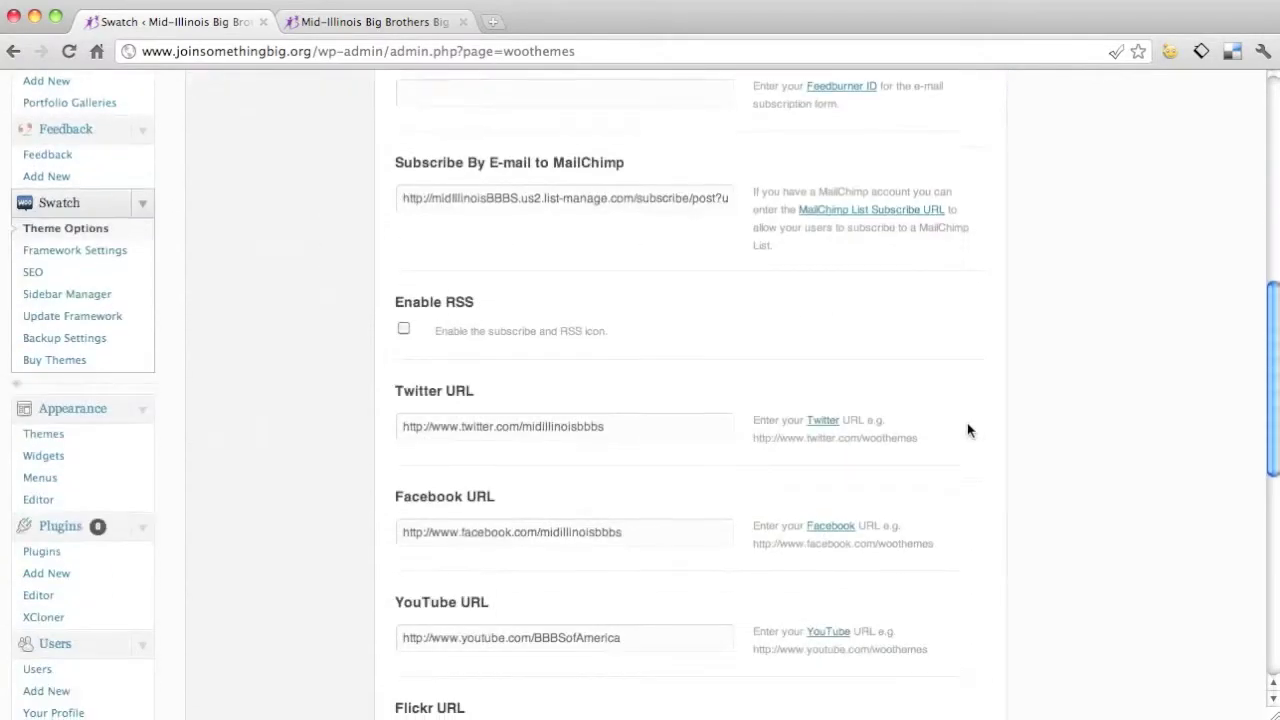
Check the Subscribe box on the live home page, with its e-mail form and Twitter, Facebook and YouTube icons
scroll(968, 430, up, 11)
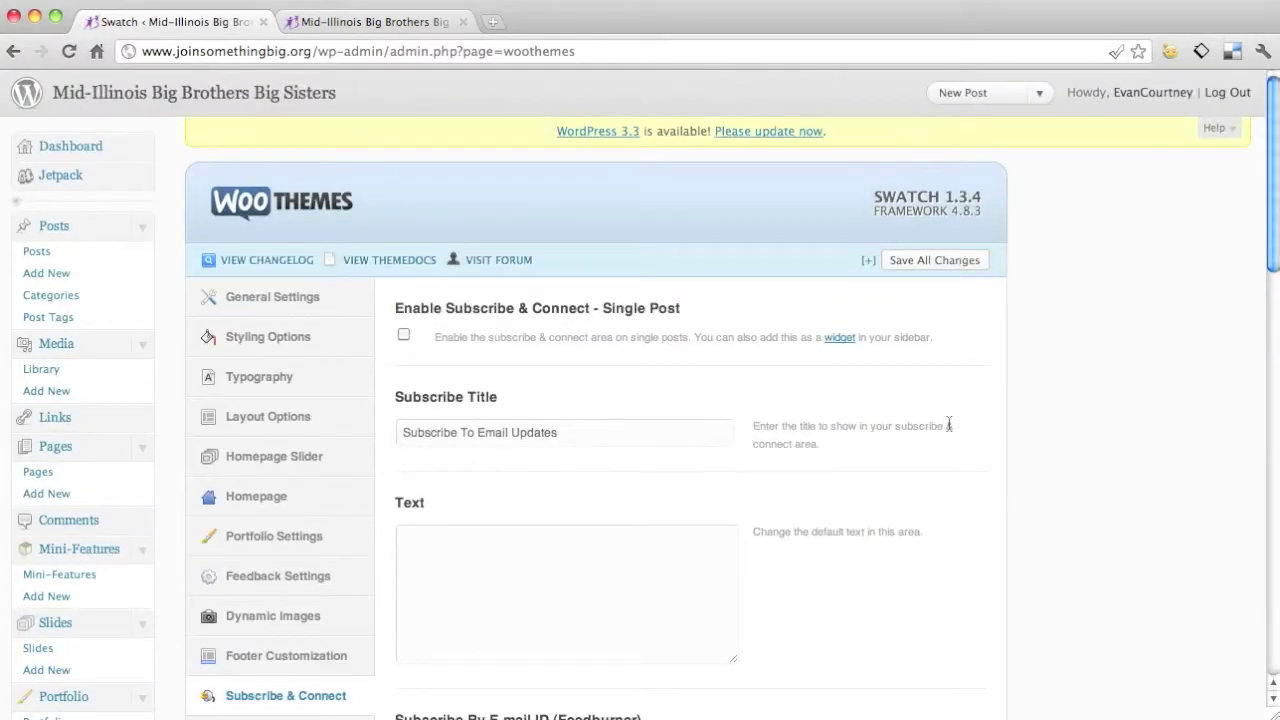
click(326, 22)
scroll(680, 405, down, 5)
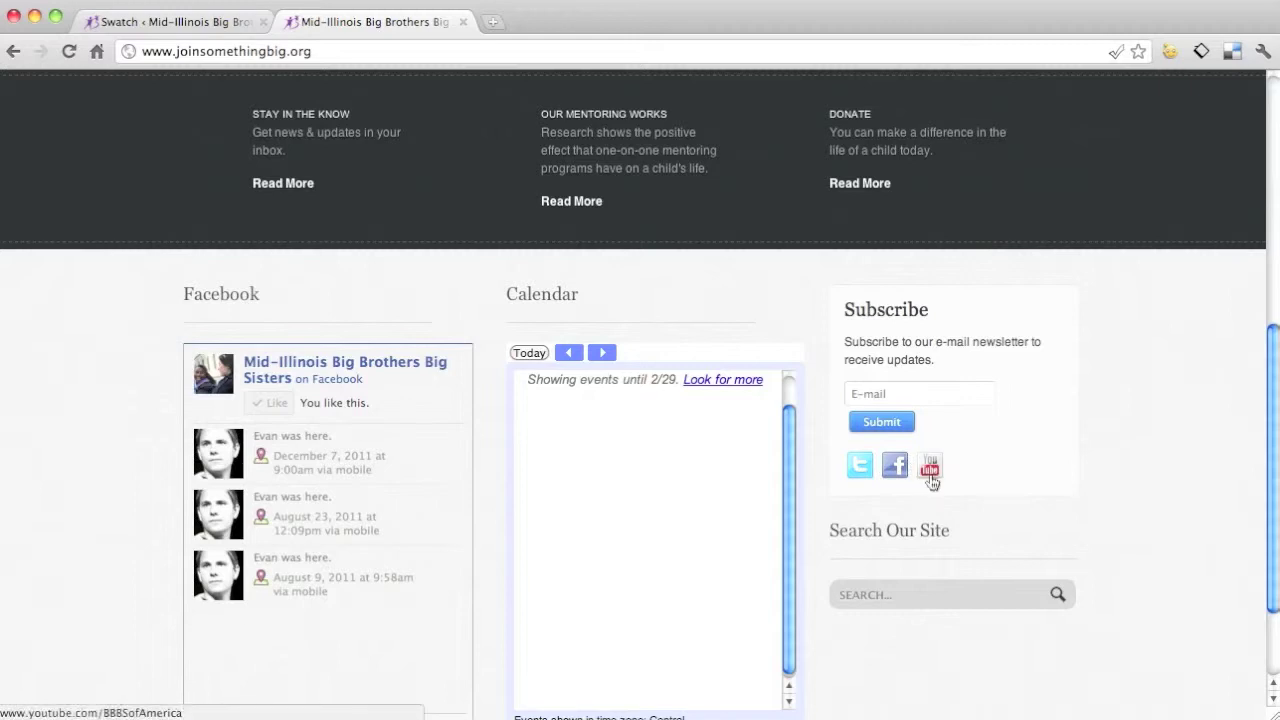
Return to the Subscribe & Connect settings and review the MailChimp, social media URL and Enable Related Posts options
click(150, 26)
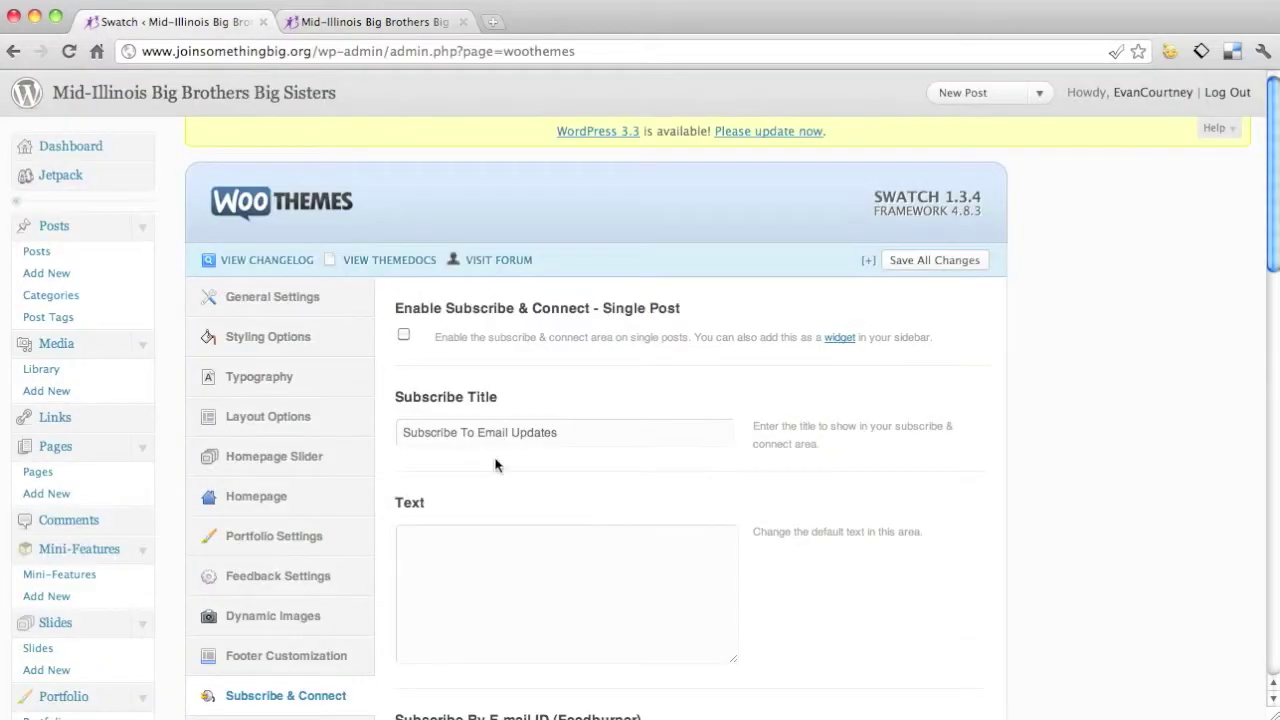
scroll(1005, 400, down, 1)
scroll(1005, 401, down, 3)
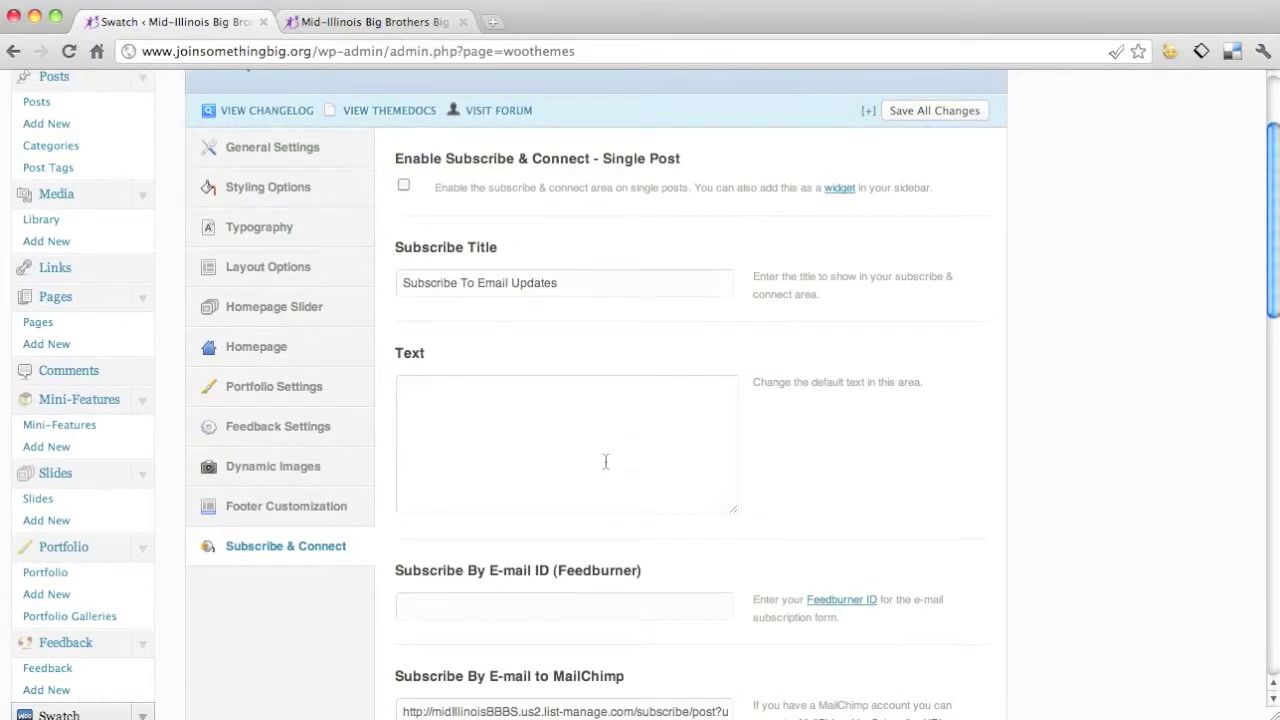
scroll(725, 408, down, 5)
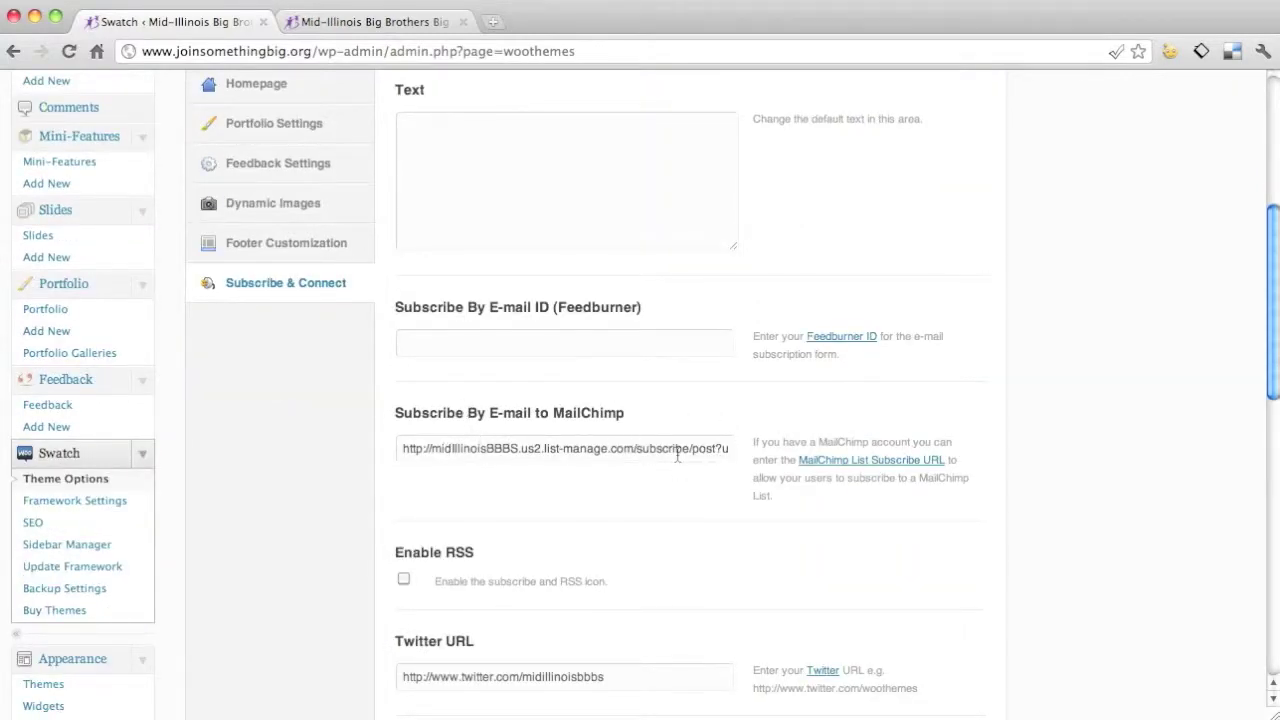
scroll(677, 455, down, 5)
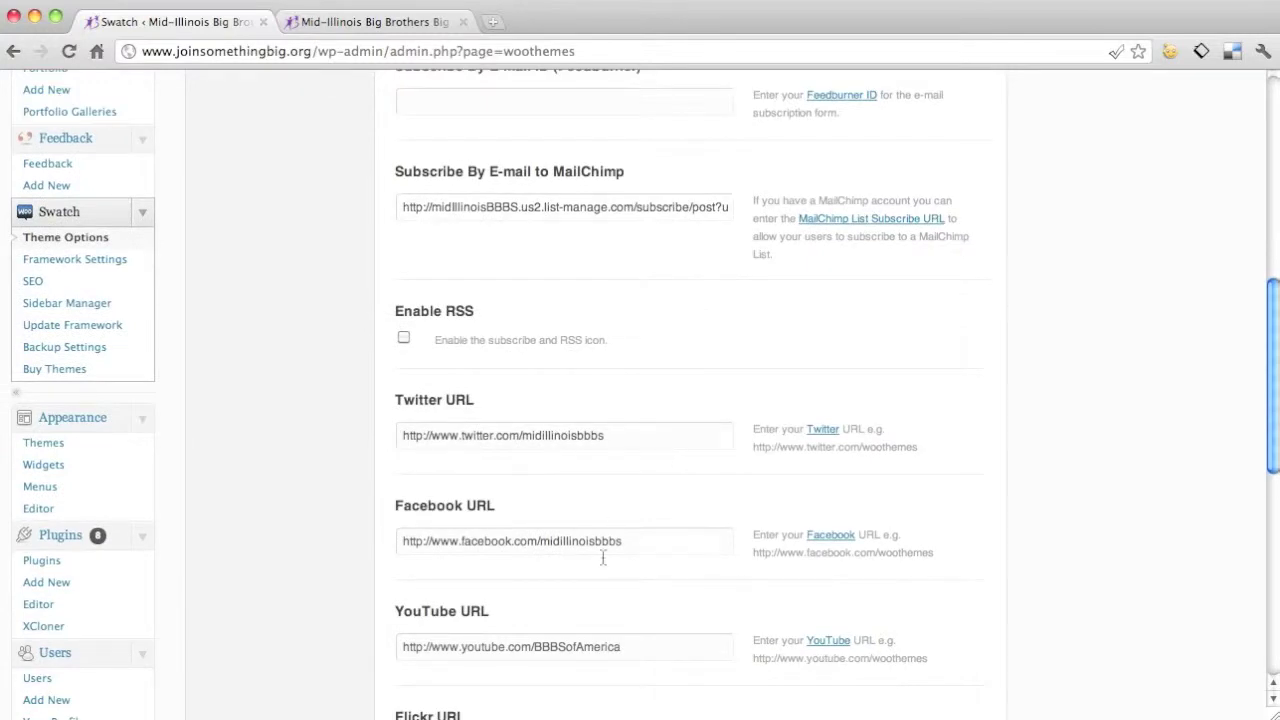
scroll(603, 557, down, 5)
scroll(603, 557, down, 2)
scroll(555, 346, down, 5)
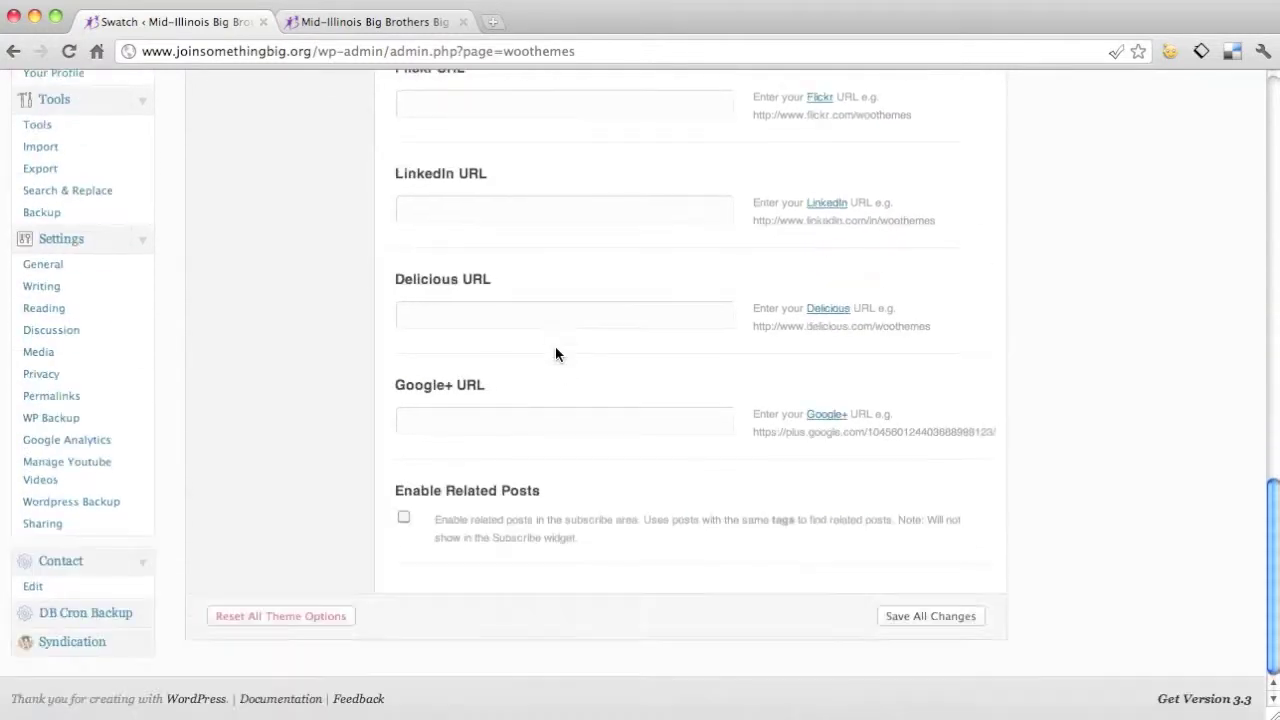
Save all changes to the Swatch theme options
scroll(641, 490, up, 6)
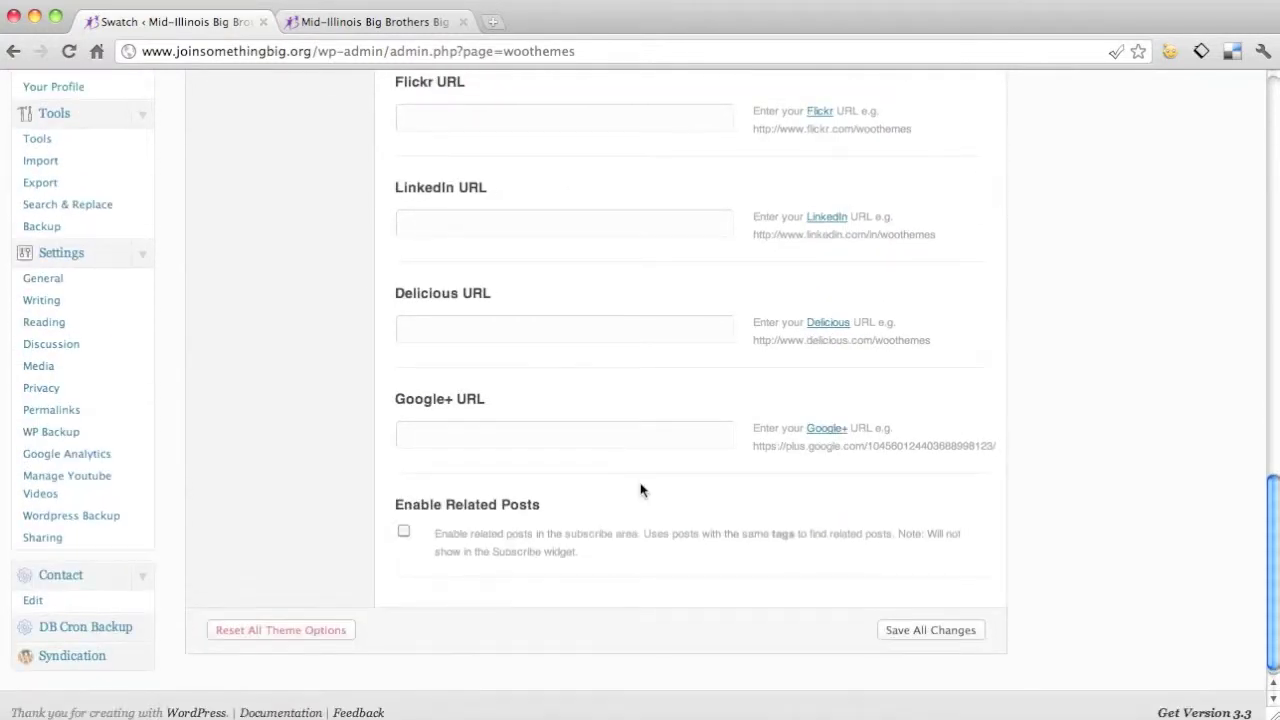
scroll(641, 490, up, 10)
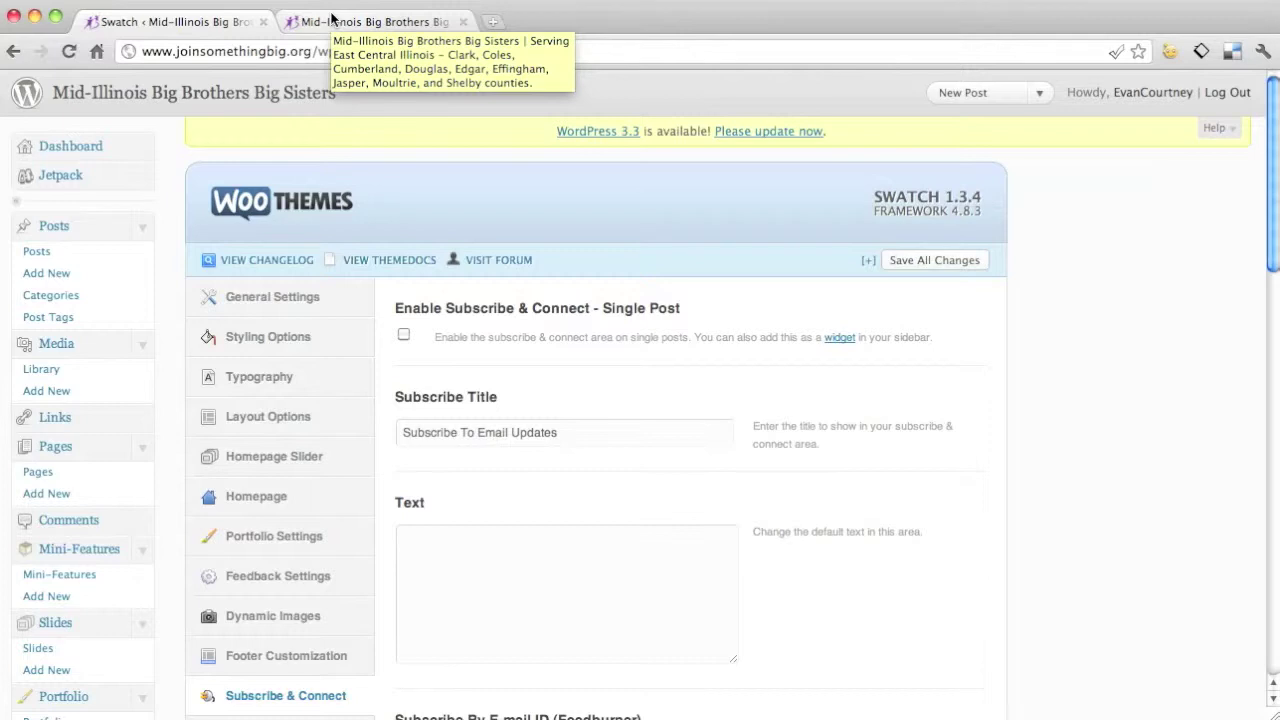
click(957, 261)
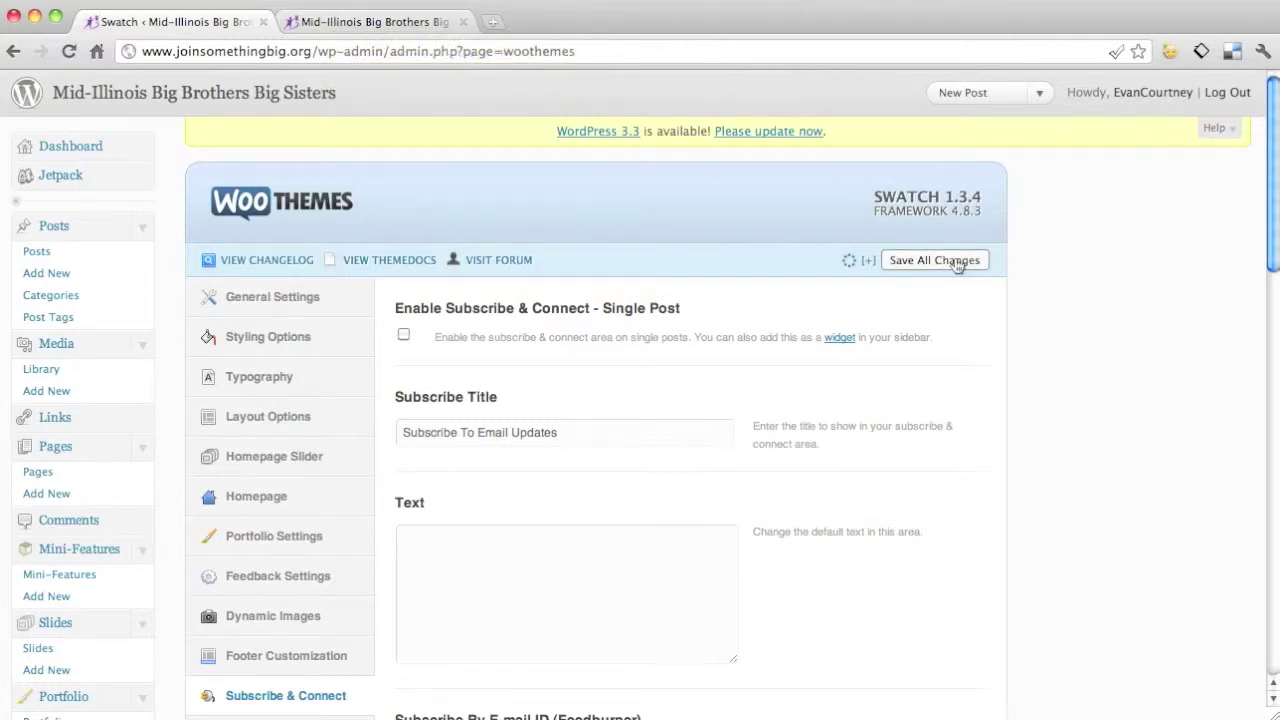